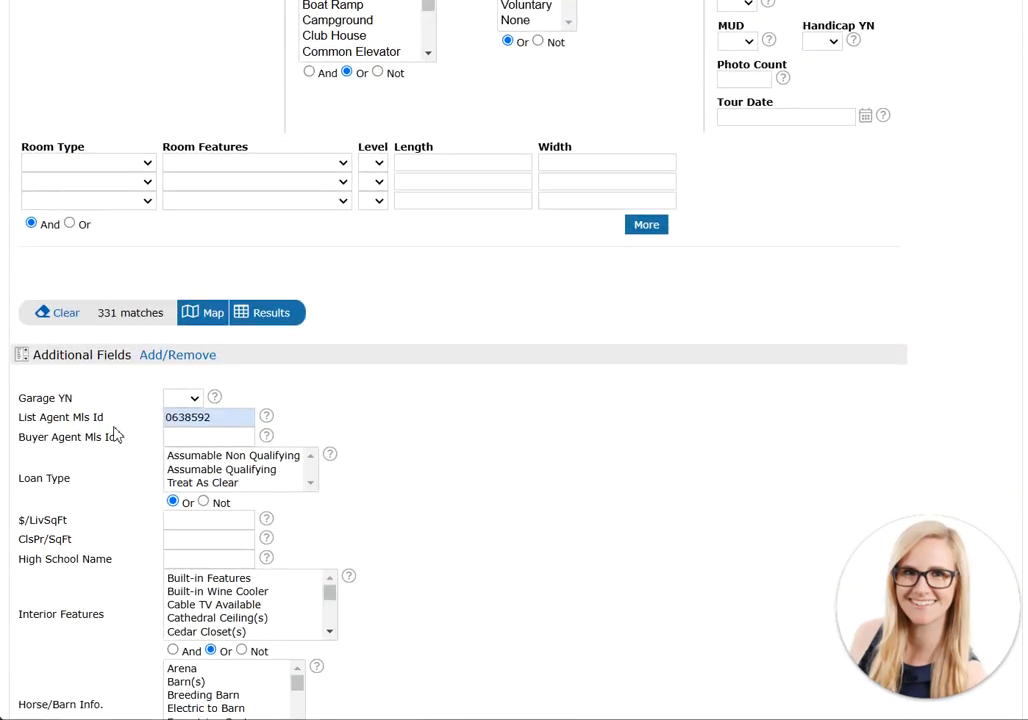
{"action": "left_click_drag", "start_coordinate": [21, 417], "coordinate": [82, 436]}
{"action": "left_click", "coordinate": [21, 436]}
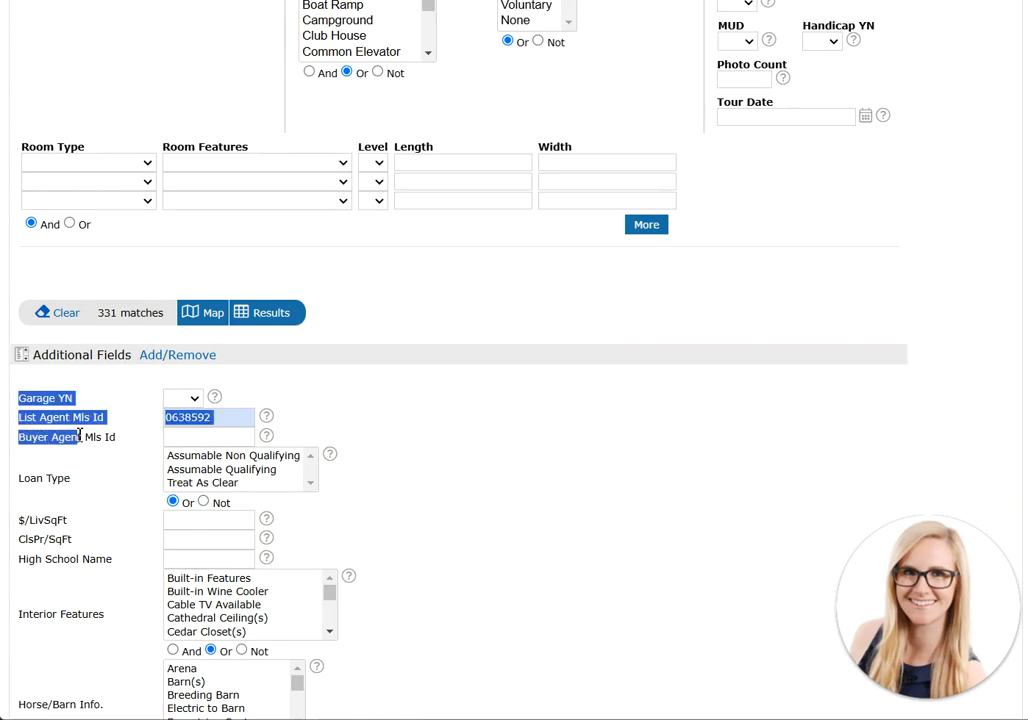
{"action": "left_click", "coordinate": [82, 436]}
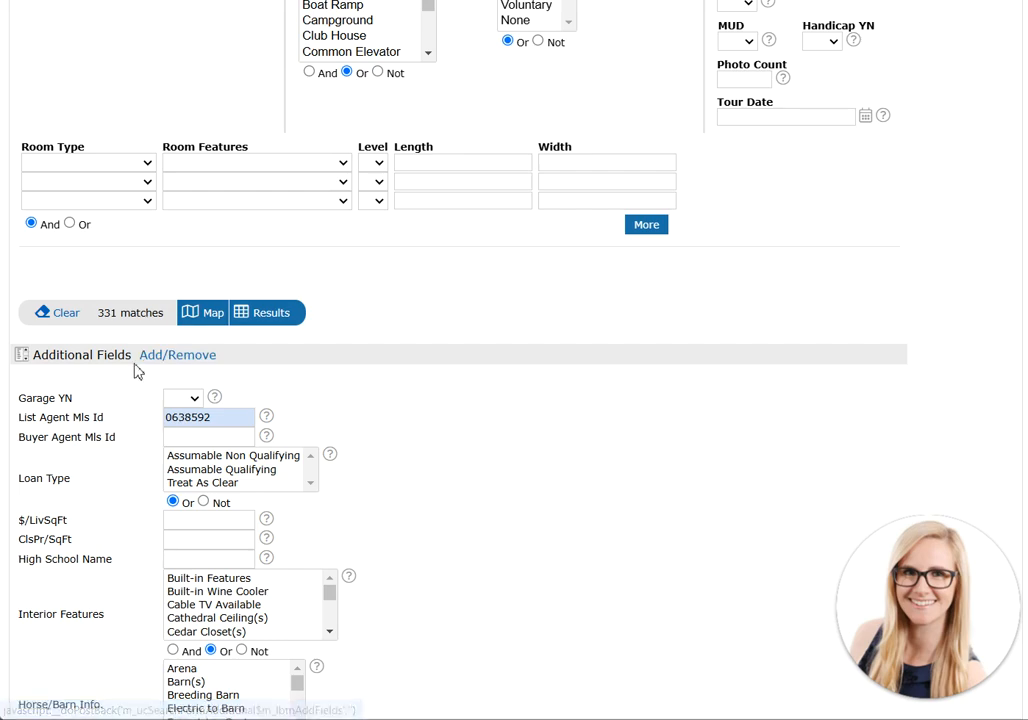
{"action": "left_click_drag", "start_coordinate": [239, 418], "coordinate": [157, 425]}
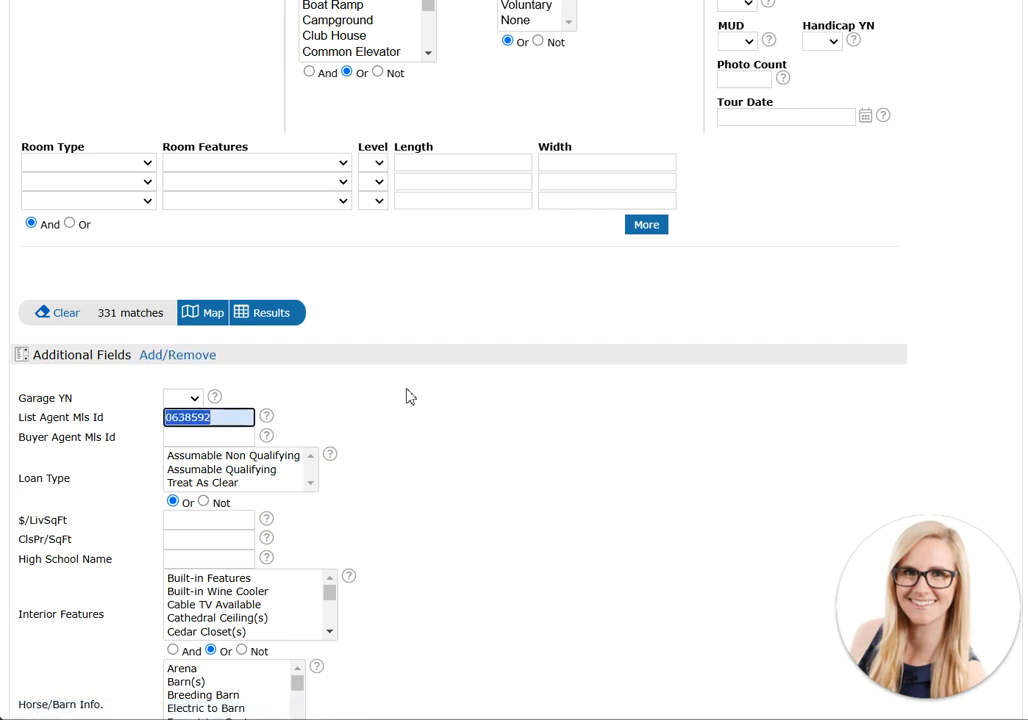
- Display the results of the search filtered by the list agent's MLS ID
{"action": "left_click", "coordinate": [597, 400]}
{"action": "scroll", "coordinate": [597, 400], "scroll_direction": "up", "scroll_amount": 10}
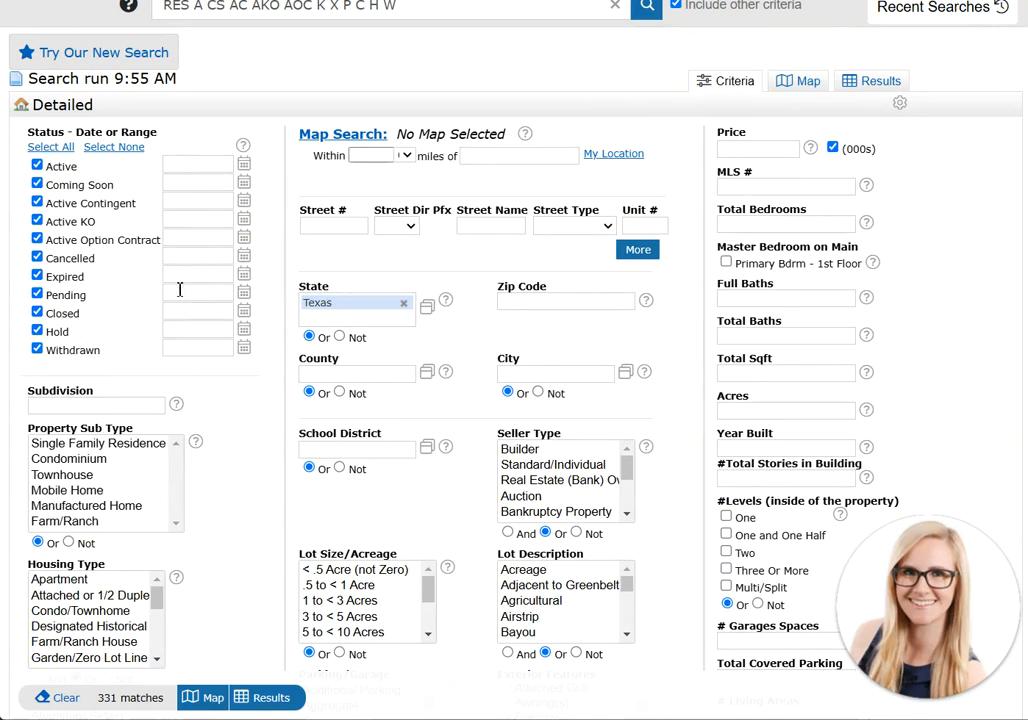
{"action": "left_click", "coordinate": [271, 698]}
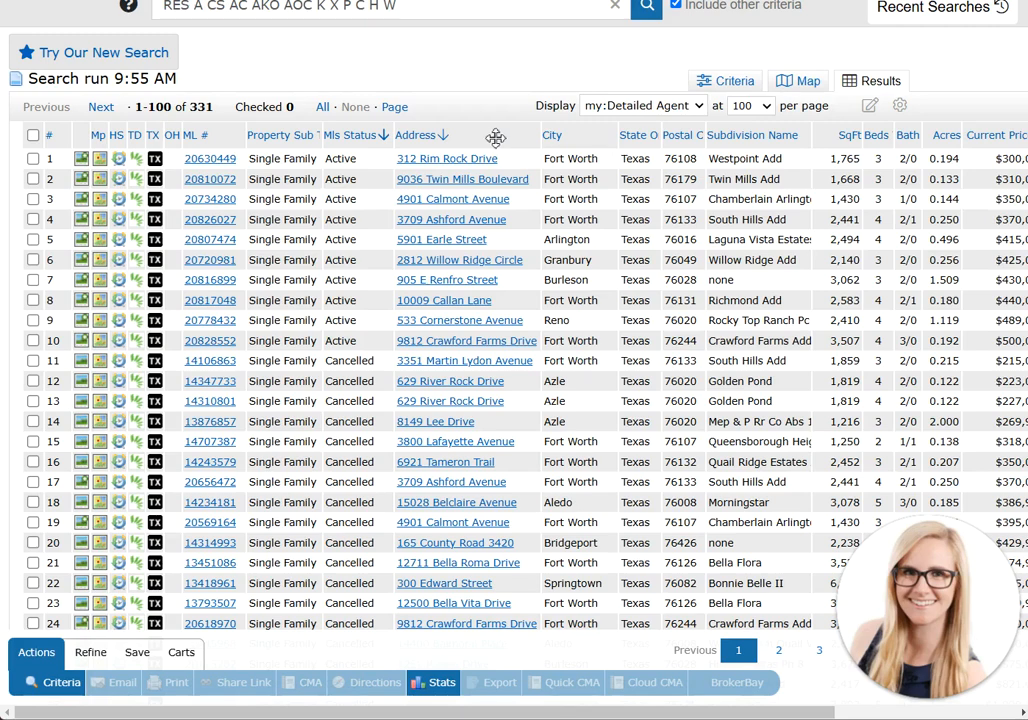
- Search the columns that can be inserted next to the Address column for STATE
{"action": "right_click", "coordinate": [496, 145]}
{"action": "left_click", "coordinate": [496, 139]}
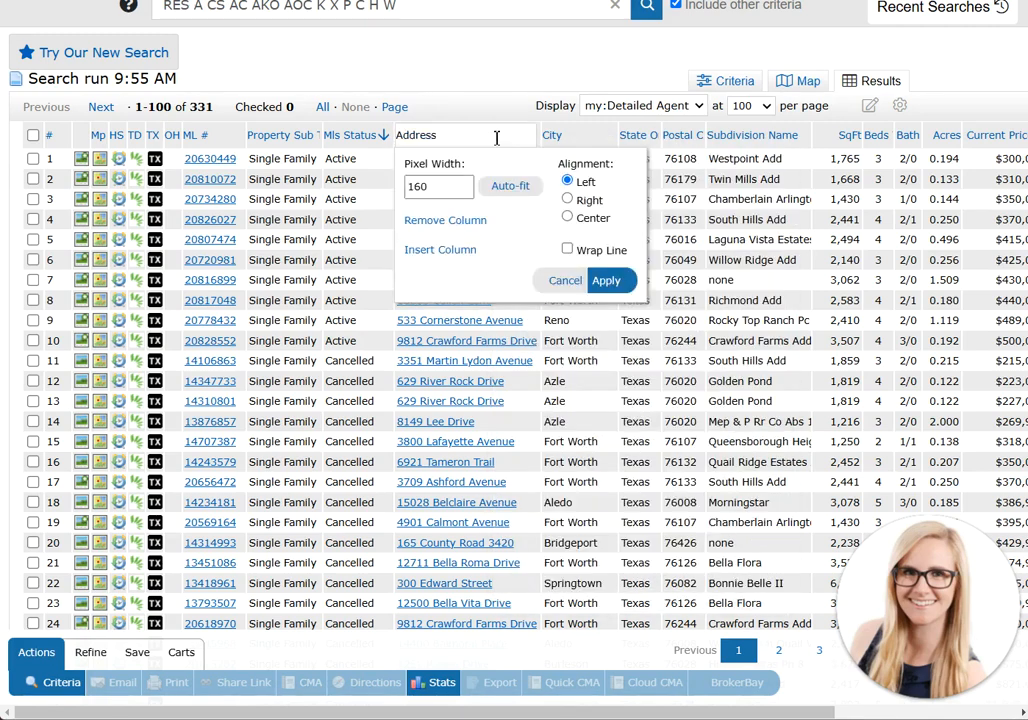
{"action": "left_click", "coordinate": [459, 252]}
{"action": "scroll", "coordinate": [472, 300], "scroll_direction": "down", "scroll_amount": 5}
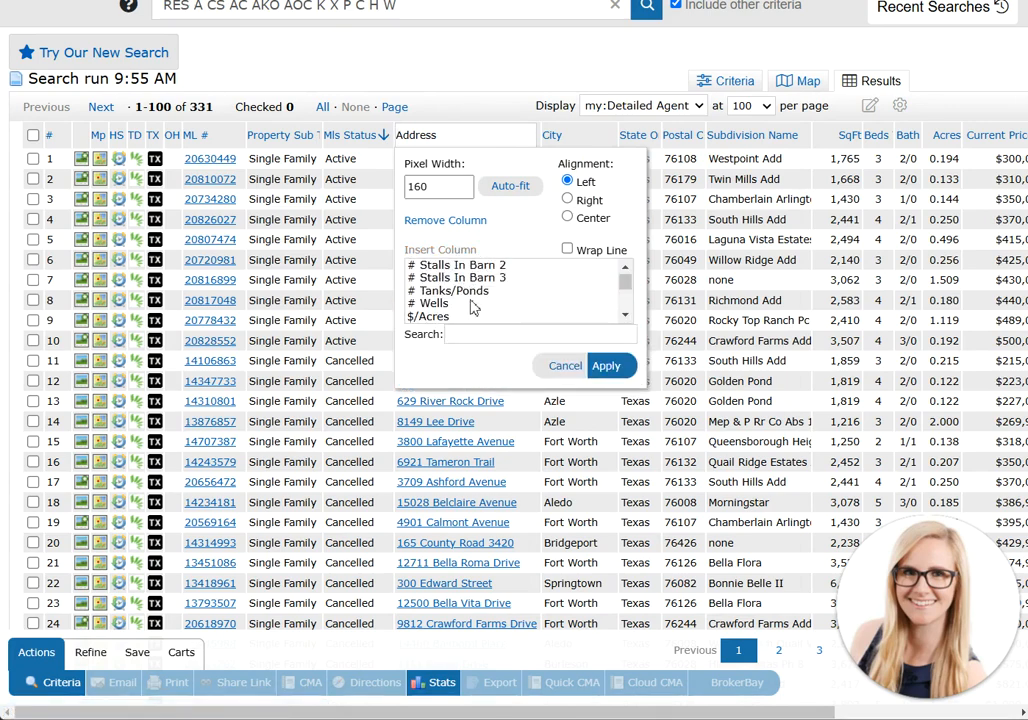
{"action": "left_click", "coordinate": [483, 333]}
{"action": "type", "text": "a"}
{"action": "key", "text": "Caps_Lock"}
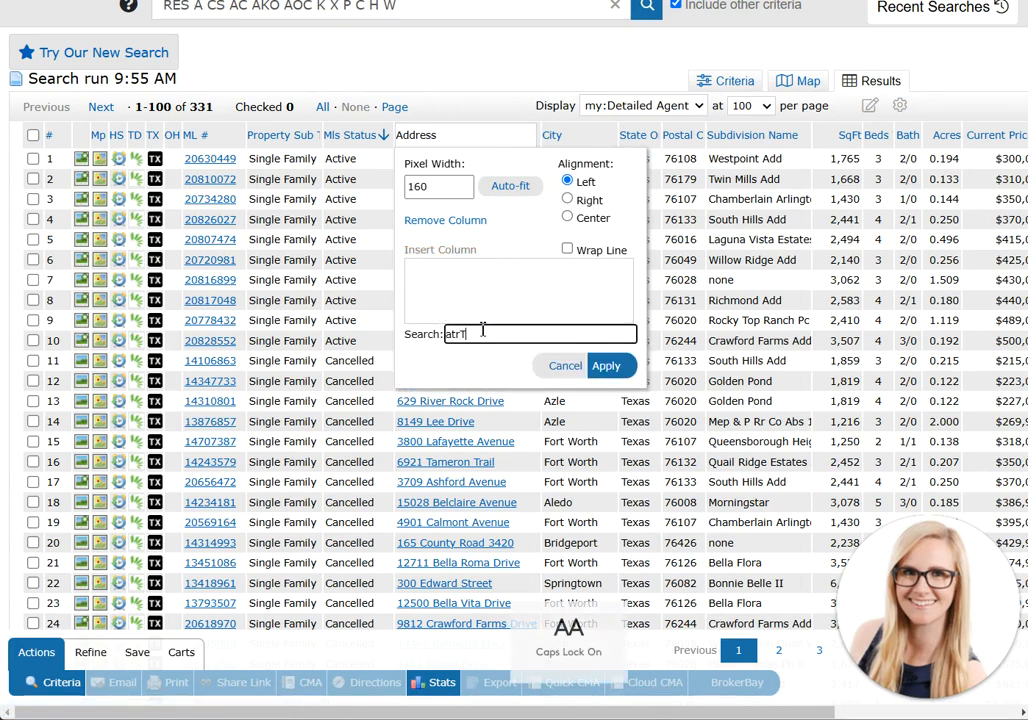
{"action": "key", "text": "BackSpace"}
{"action": "type", "text": "STATE"}
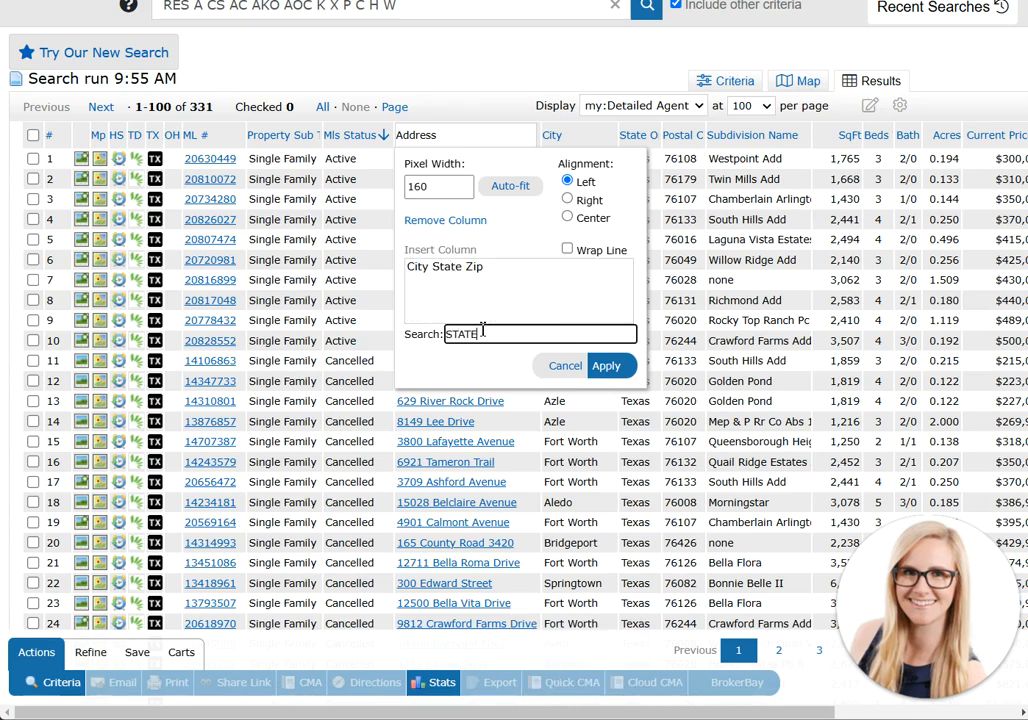
{"action": "key", "text": "Caps_Lock"}
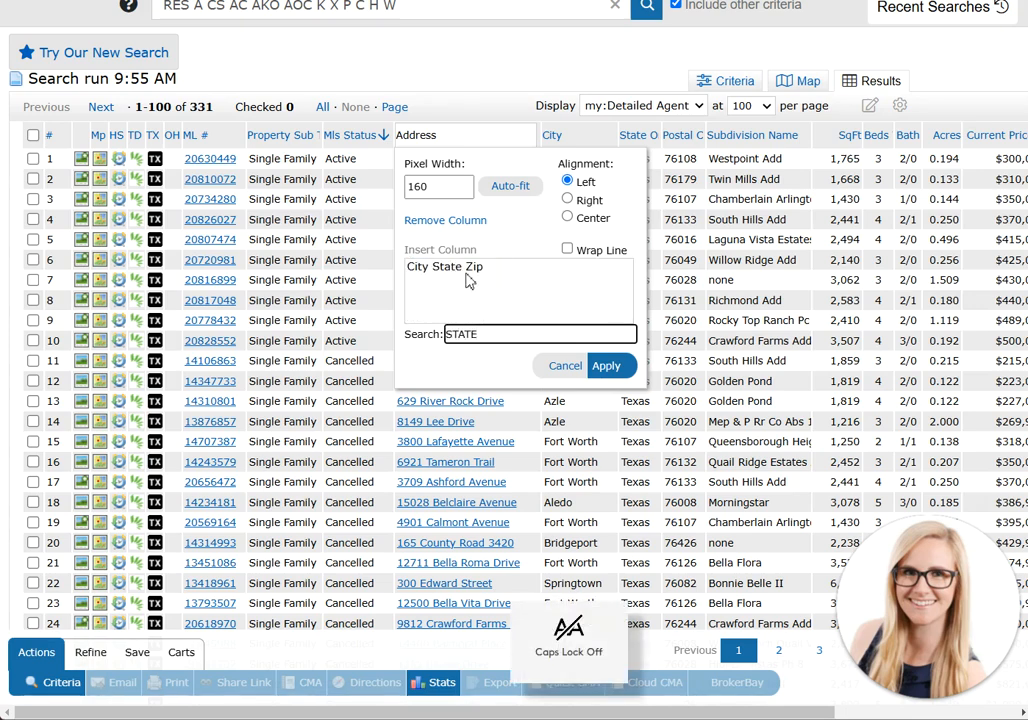
- Search the insertable columns for "post", then close the Address column options without choosing a new column
{"action": "double_click", "coordinate": [447, 340]}
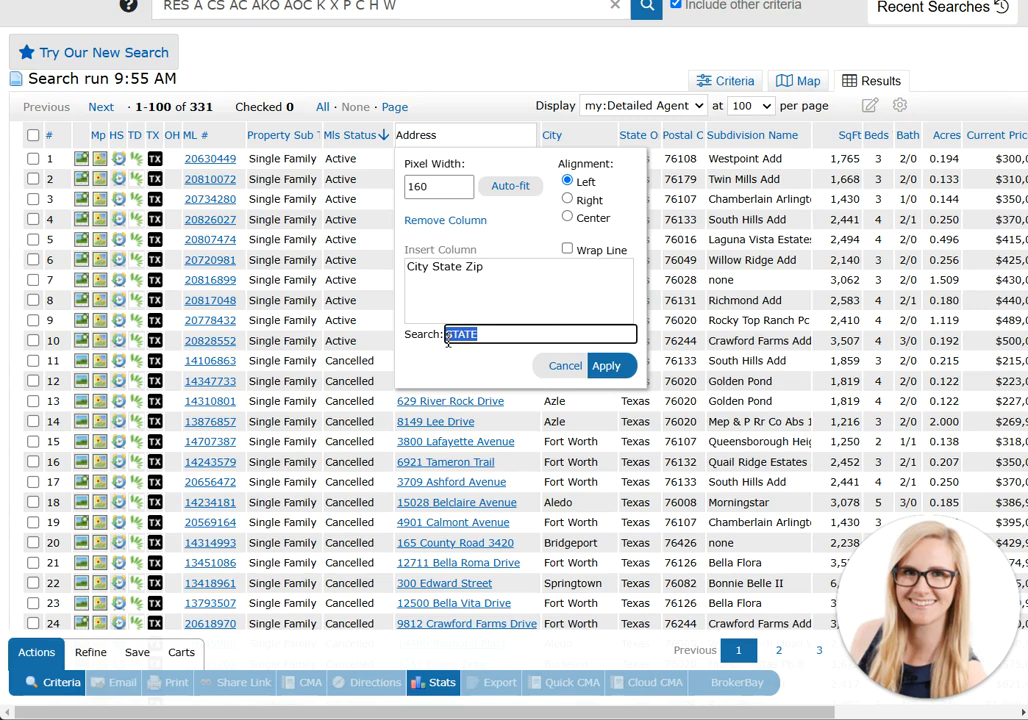
{"action": "key", "text": "BackSpace"}
{"action": "type", "text": "ac"}
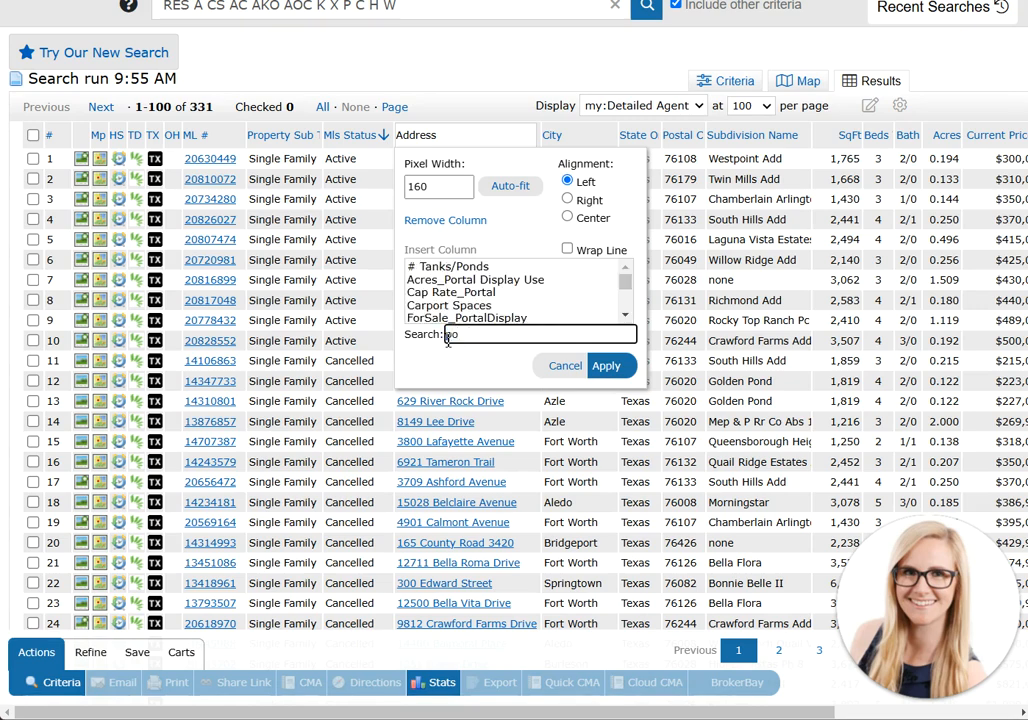
{"action": "type", "text": "st"}
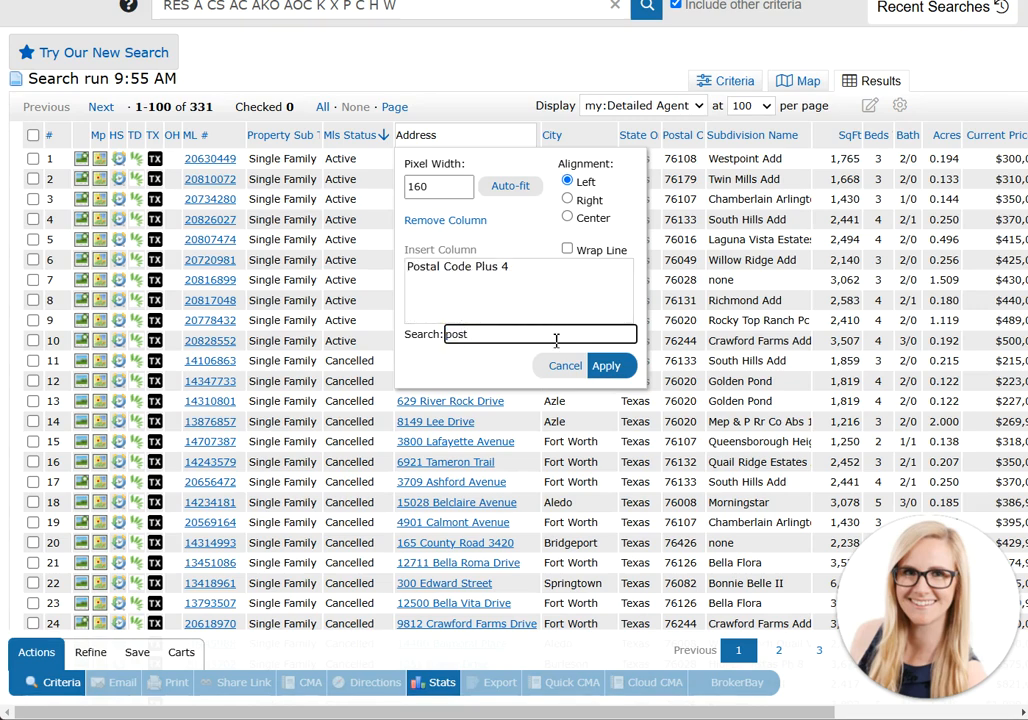
{"action": "left_click", "coordinate": [606, 365]}
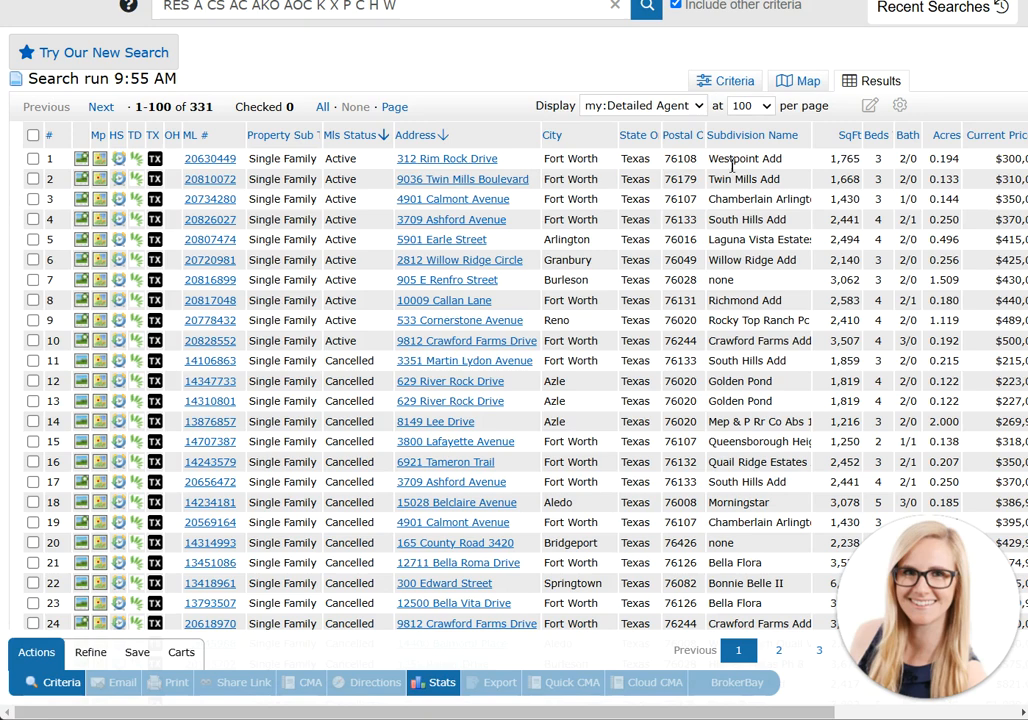
- Export all search results in the Detailed Agent Single Line format and open the downloaded file maximized in Excel
{"action": "left_click", "coordinate": [321, 108]}
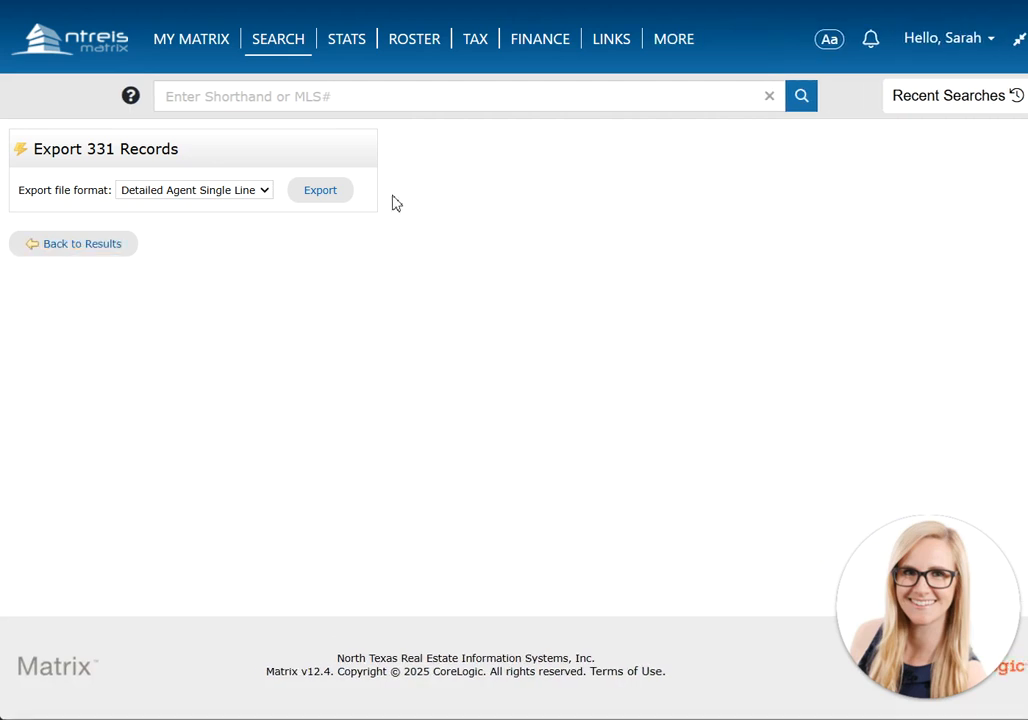
{"action": "left_click", "coordinate": [333, 197]}
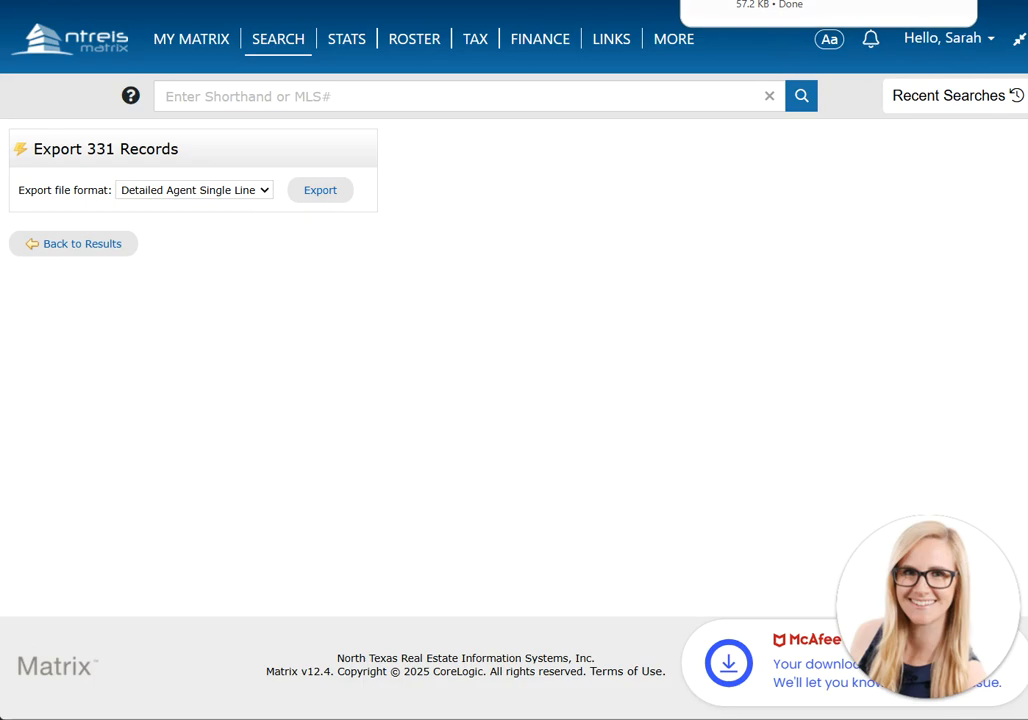
{"action": "left_click", "coordinate": [869, 17]}
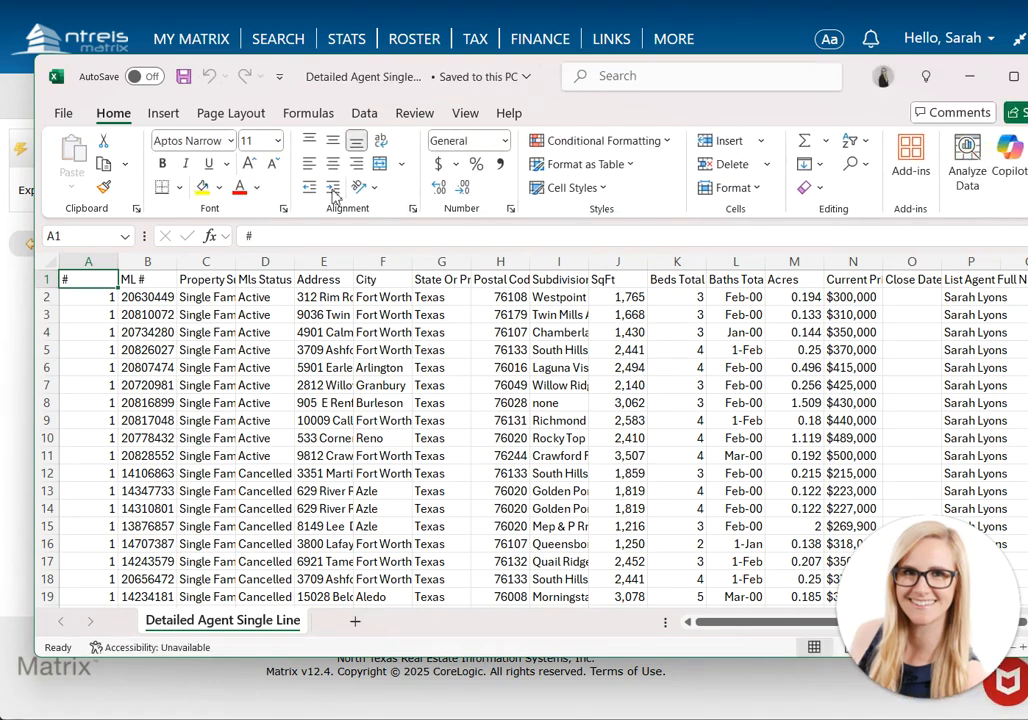
{"action": "left_click", "coordinate": [1014, 76]}
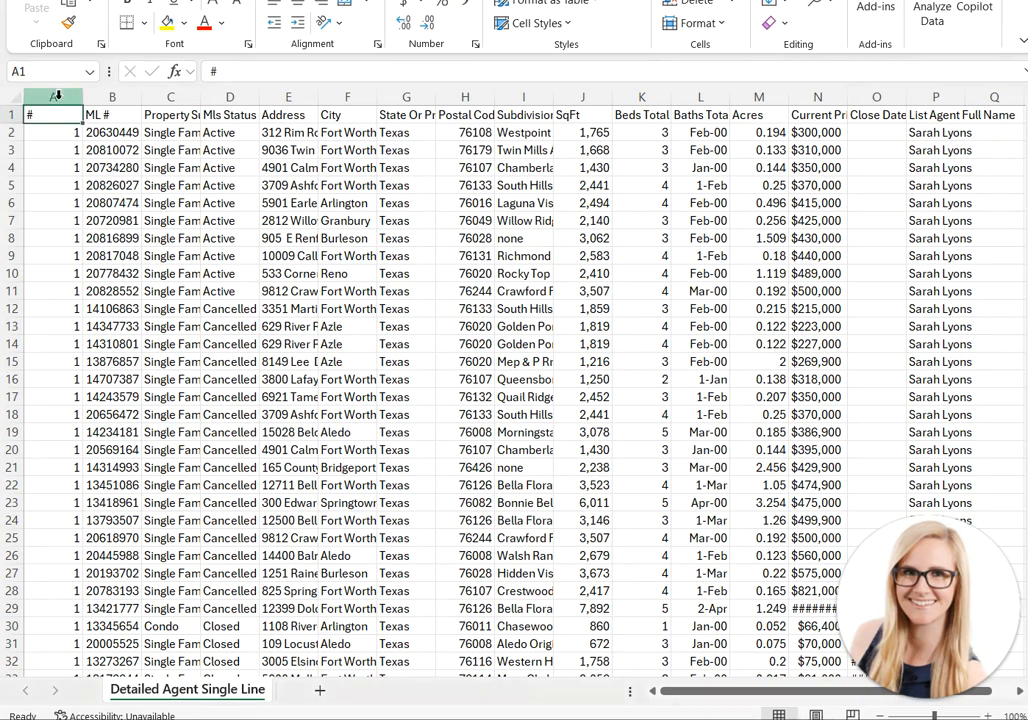
- Delete the # column and the Current Price column from the exported sheet
{"action": "right_click", "coordinate": [57, 98]}
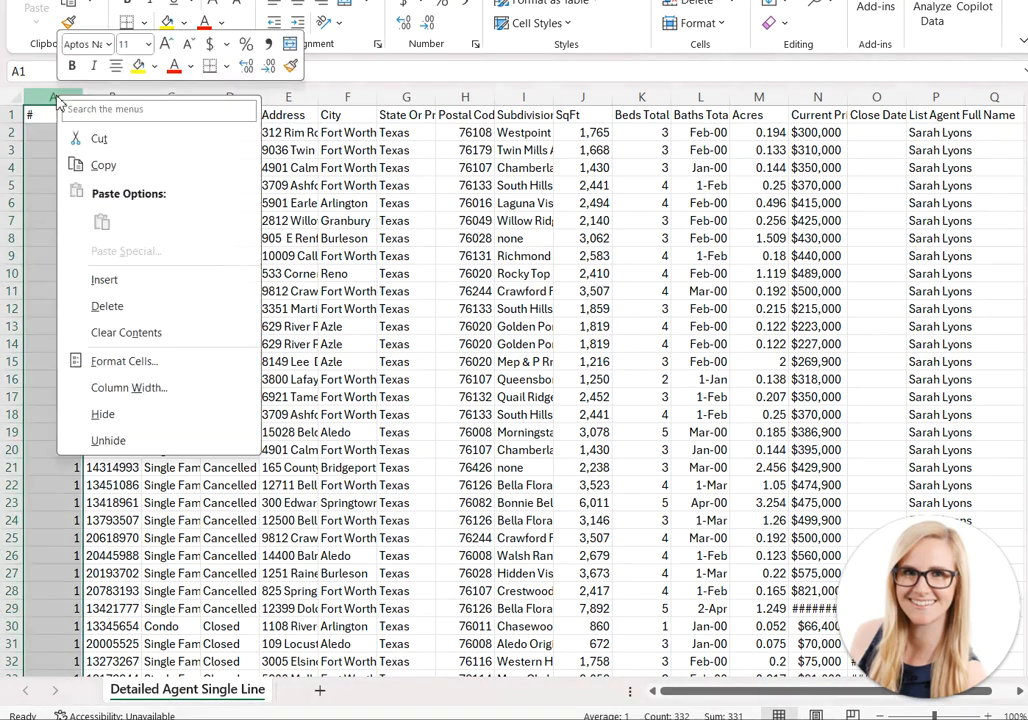
{"action": "left_click", "coordinate": [77, 312]}
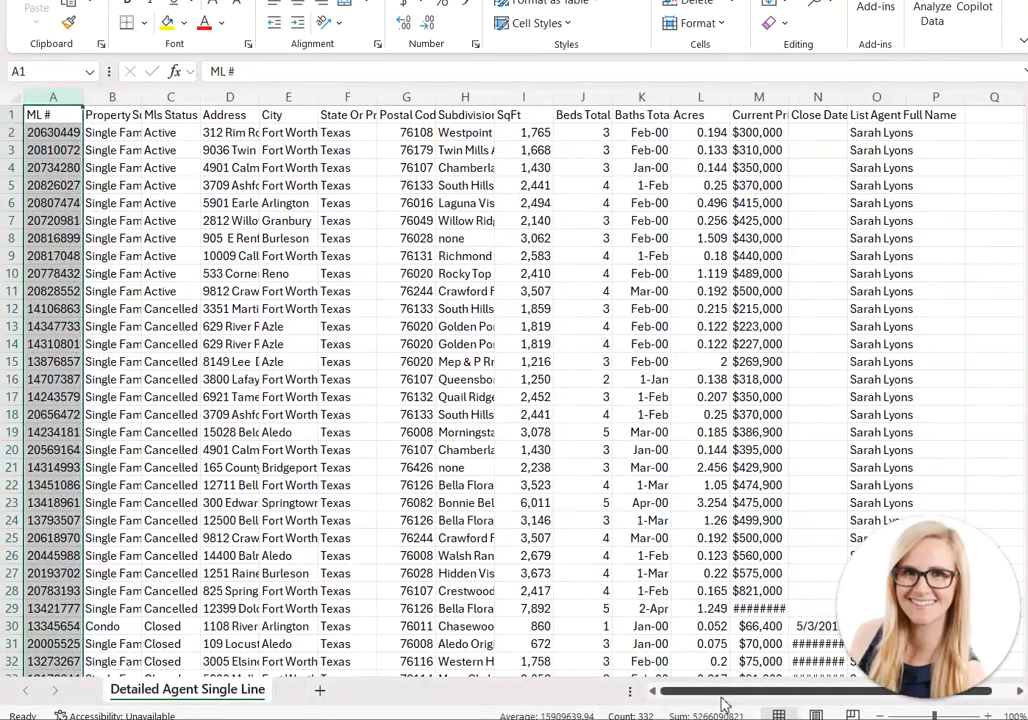
{"action": "left_click_drag", "start_coordinate": [725, 702], "coordinate": [748, 697]}
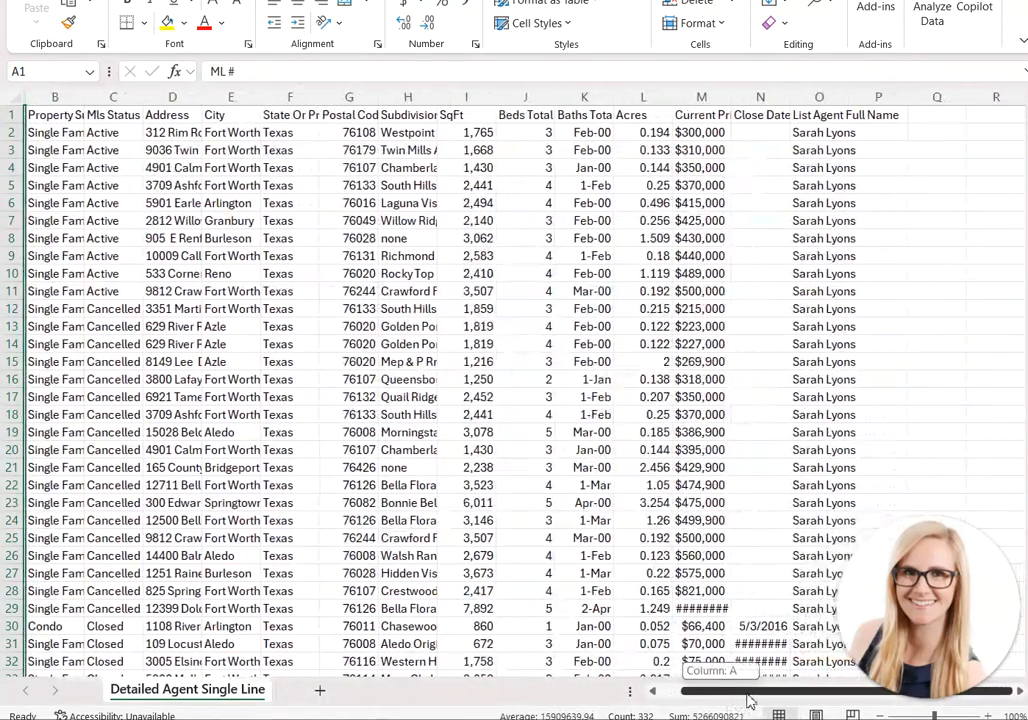
{"action": "left_click", "coordinate": [720, 97]}
{"action": "right_click", "coordinate": [720, 97]}
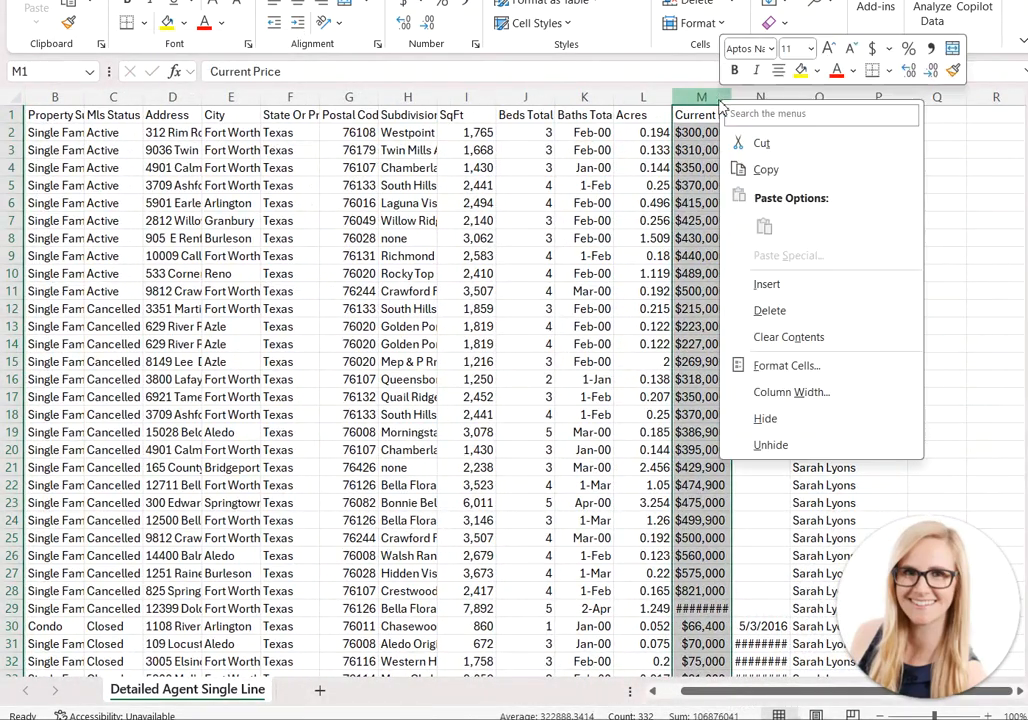
{"action": "left_click", "coordinate": [762, 311]}
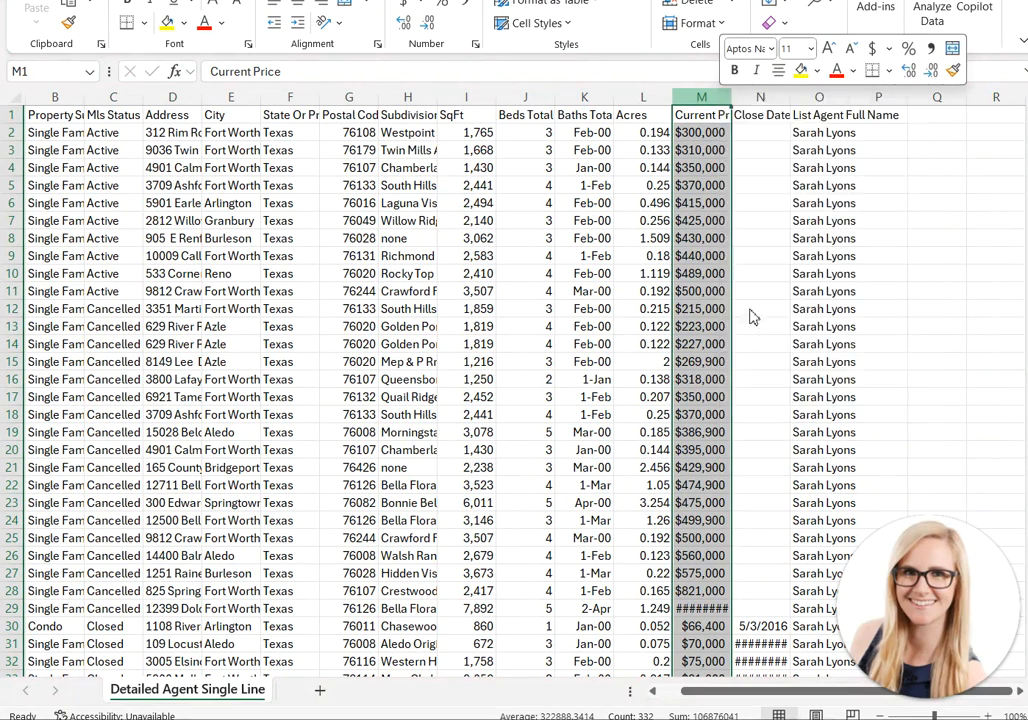
- Delete the Baths Total column, whose values are formatted as dates
{"action": "left_click", "coordinate": [573, 96]}
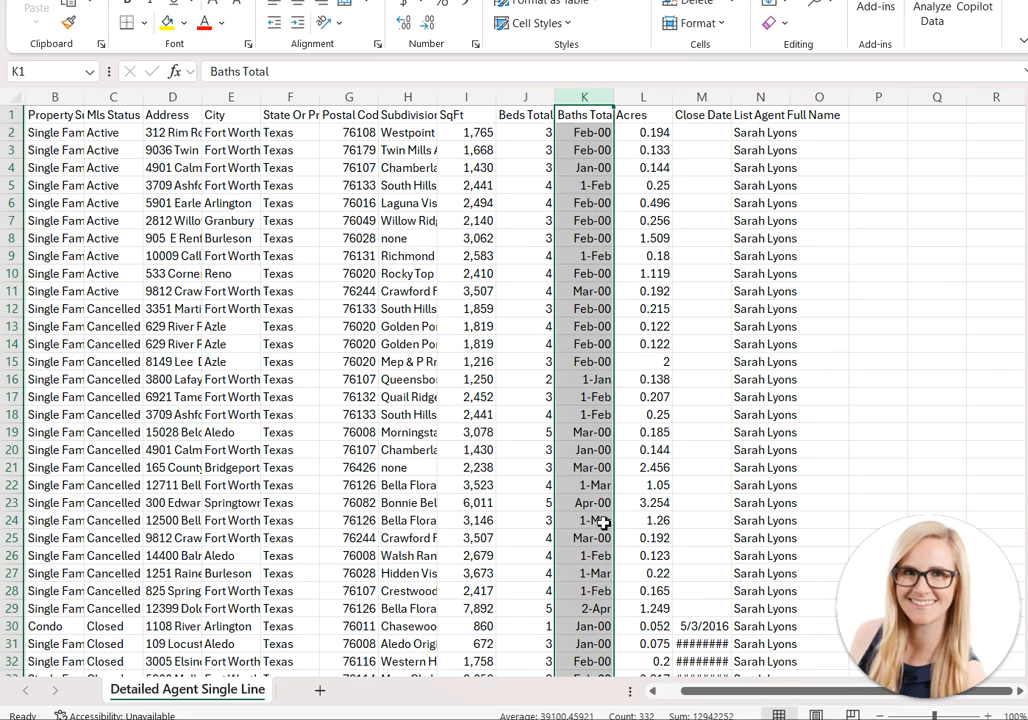
{"action": "left_click", "coordinate": [468, 3]}
{"action": "left_click", "coordinate": [470, 12]}
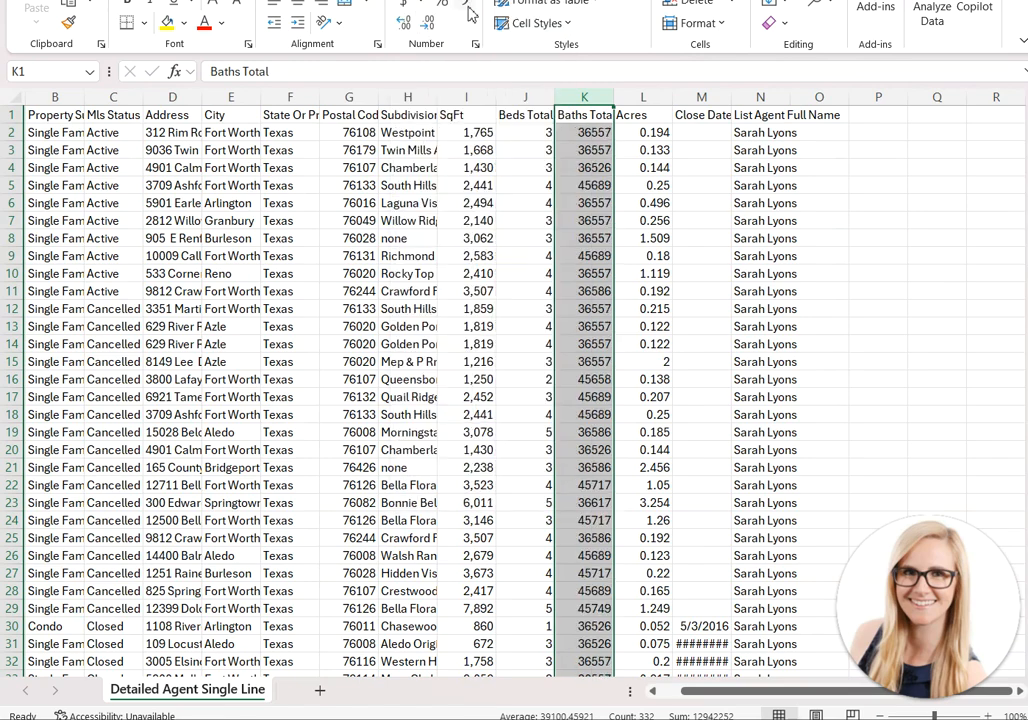
{"action": "right_click", "coordinate": [587, 100]}
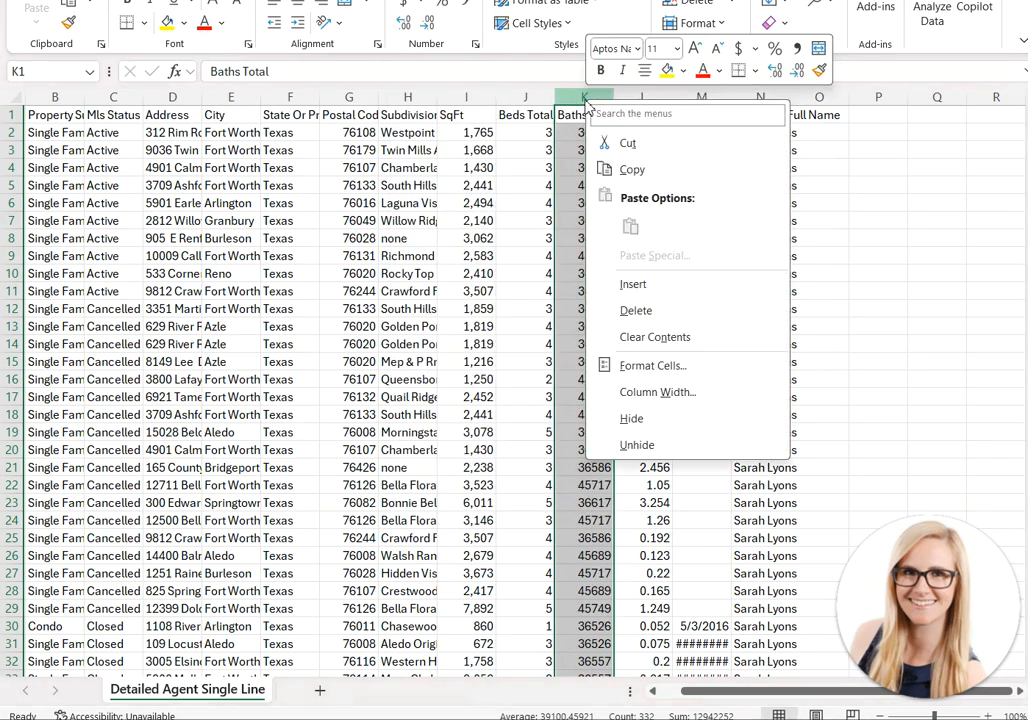
{"action": "left_click", "coordinate": [616, 314]}
{"action": "left_click", "coordinate": [640, 318]}
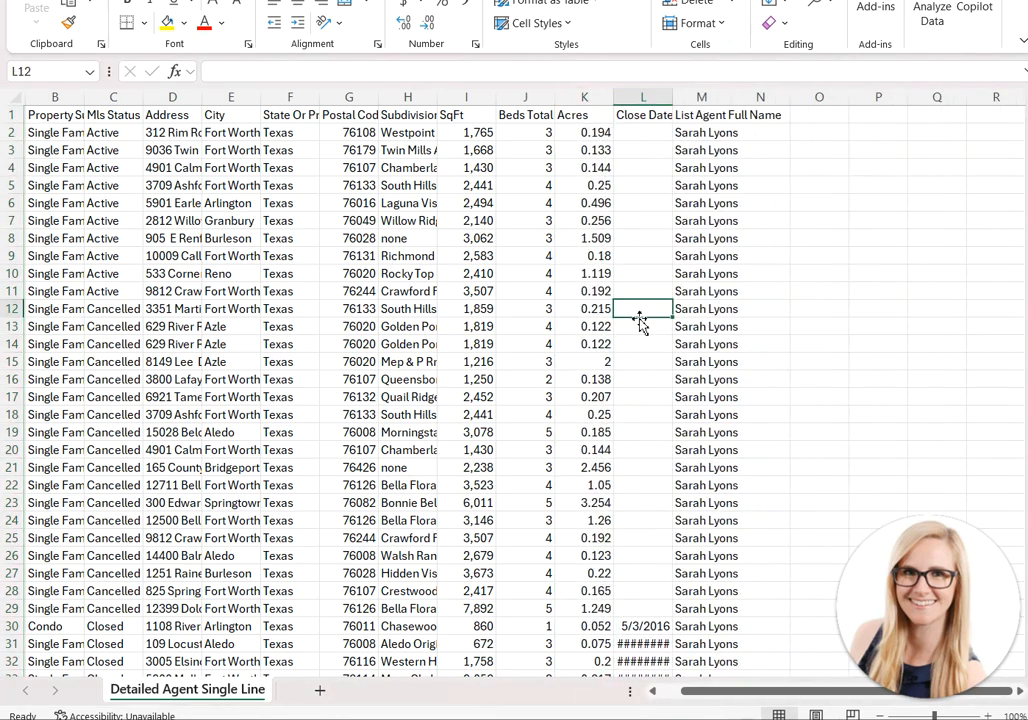
- Save the sheet as the CSV file "MLS SOLD Listings LIST for my maps as of 3_5_2025.csv" and close the workbook
{"action": "left_click_drag", "start_coordinate": [728, 691], "coordinate": [712, 691]}
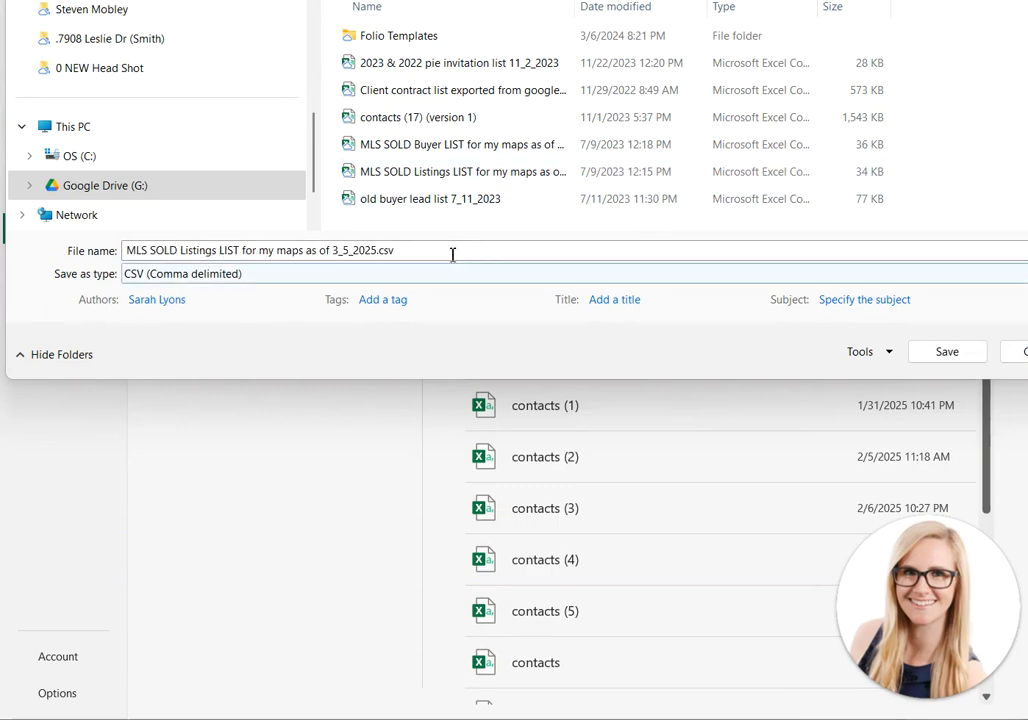
{"action": "left_click", "coordinate": [946, 352]}
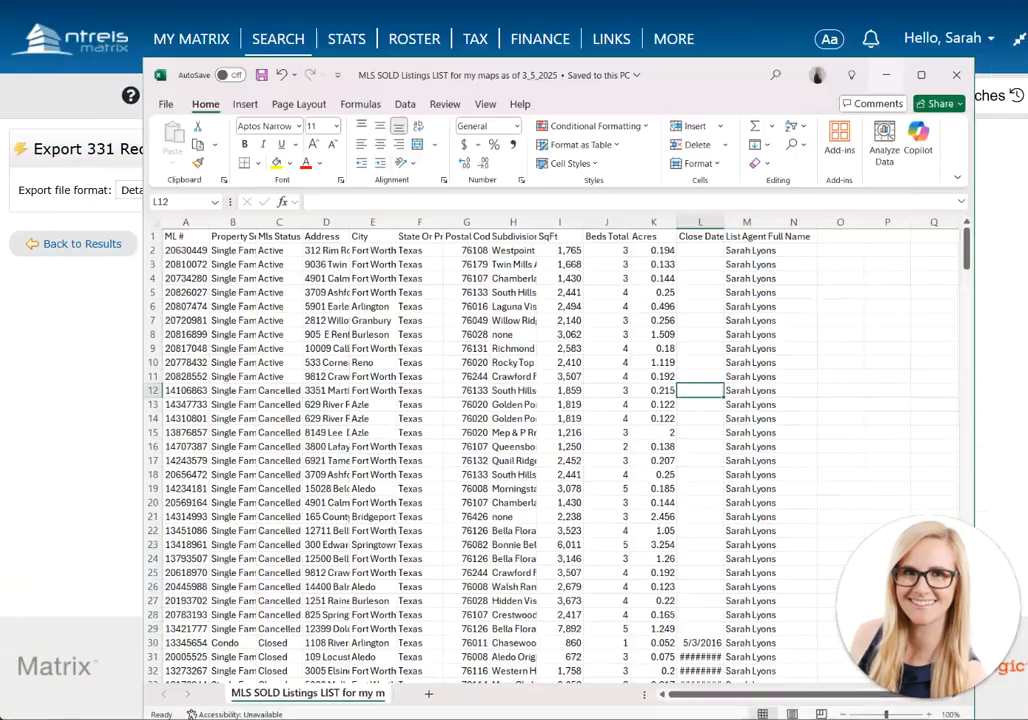
{"action": "left_click", "coordinate": [963, 76]}
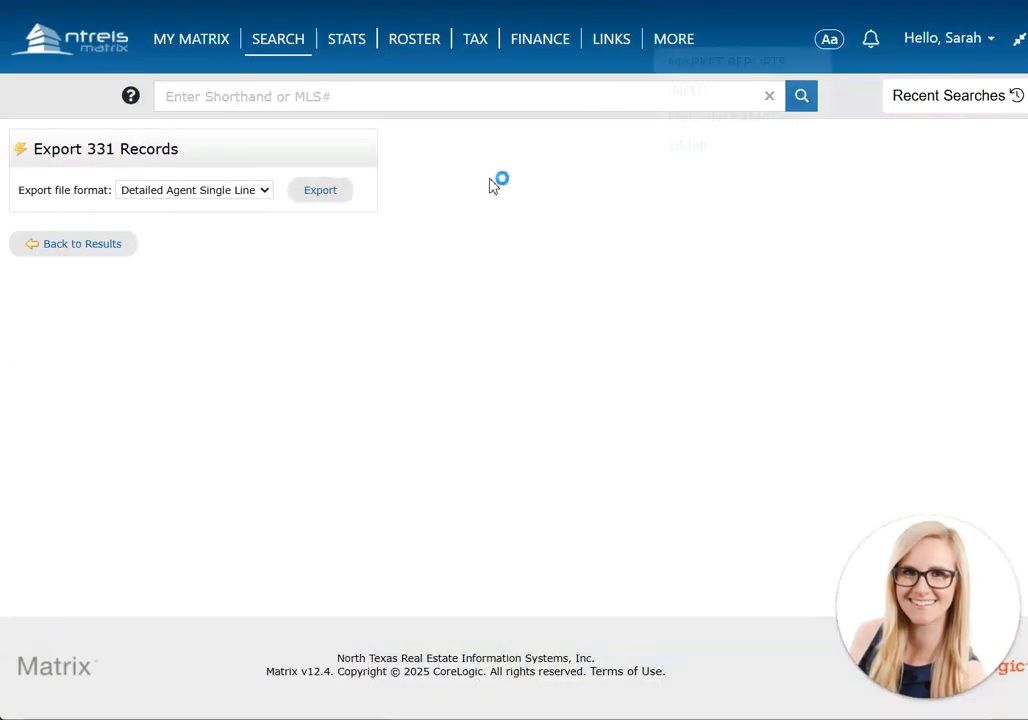
- Return to the Matrix search criteria and copy the List Agent Mls Id value into the Buyer Agent Mls Id field
{"action": "left_click", "coordinate": [96, 250]}
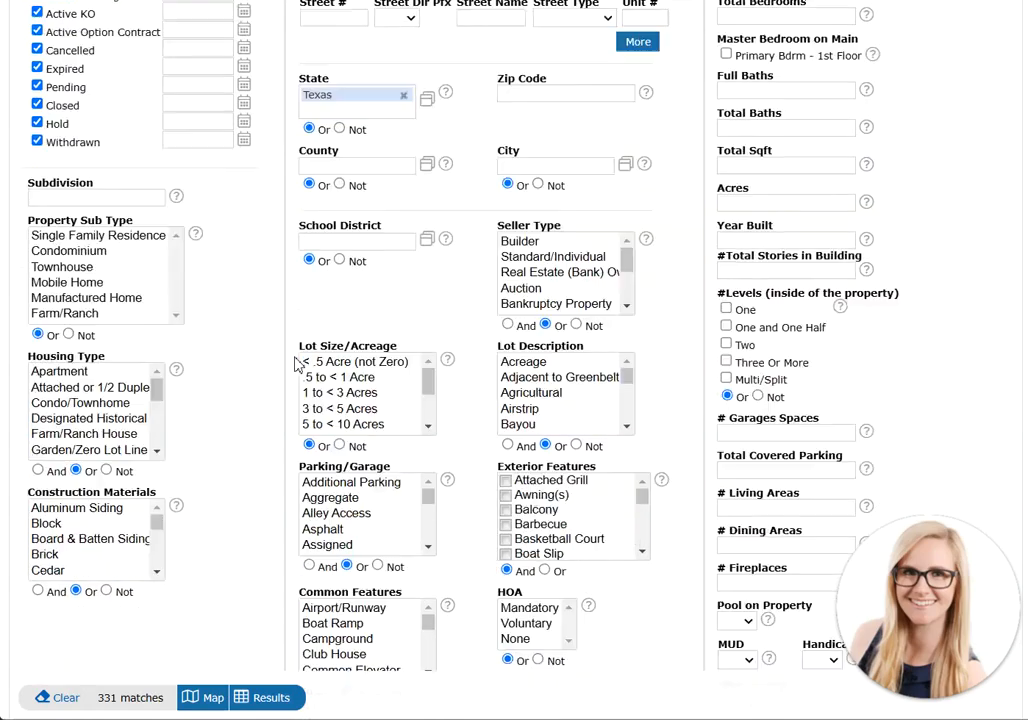
{"action": "scroll", "coordinate": [298, 366], "scroll_direction": "down", "scroll_amount": 5}
{"action": "left_click_drag", "start_coordinate": [232, 418], "coordinate": [155, 425]}
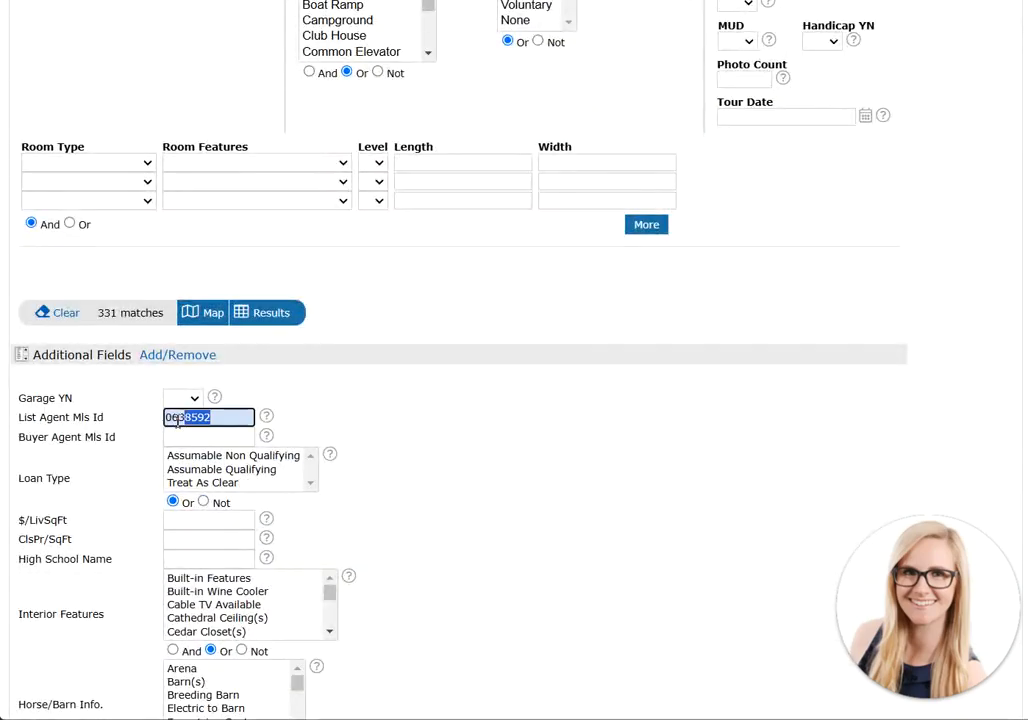
{"action": "key", "text": "ctrl+c"}
{"action": "left_click", "coordinate": [201, 438]}
{"action": "key", "text": "ctrl+v"}
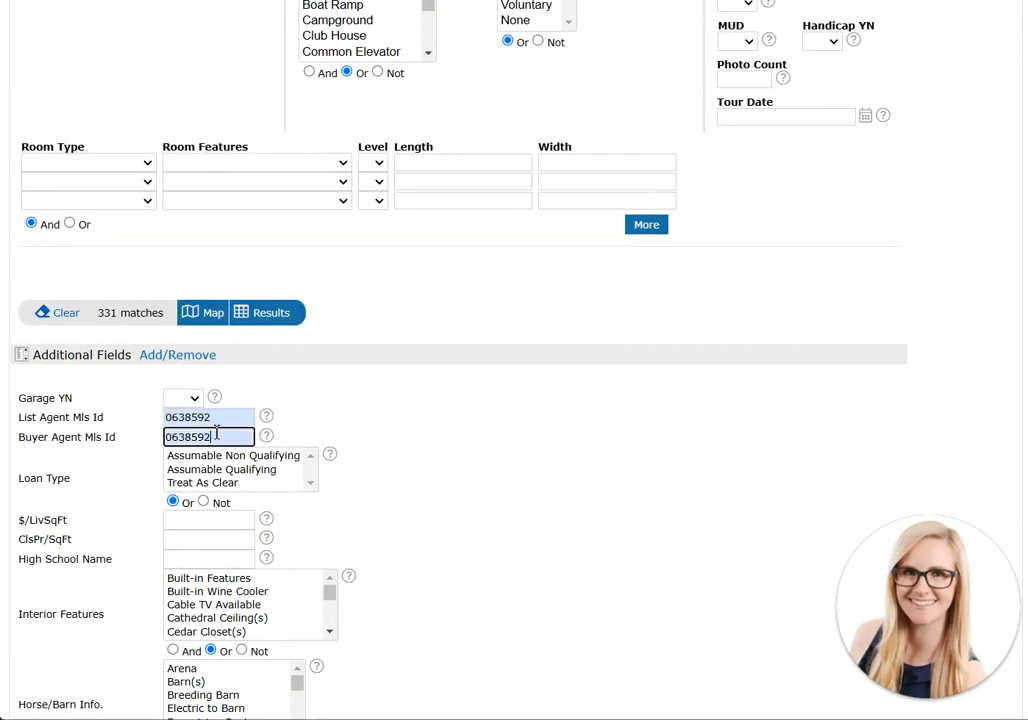
- Clear the List Agent Mls Id field and display the results for the buyer agent search
{"action": "left_click_drag", "start_coordinate": [240, 417], "coordinate": [150, 424]}
{"action": "key", "text": "BackSpace"}
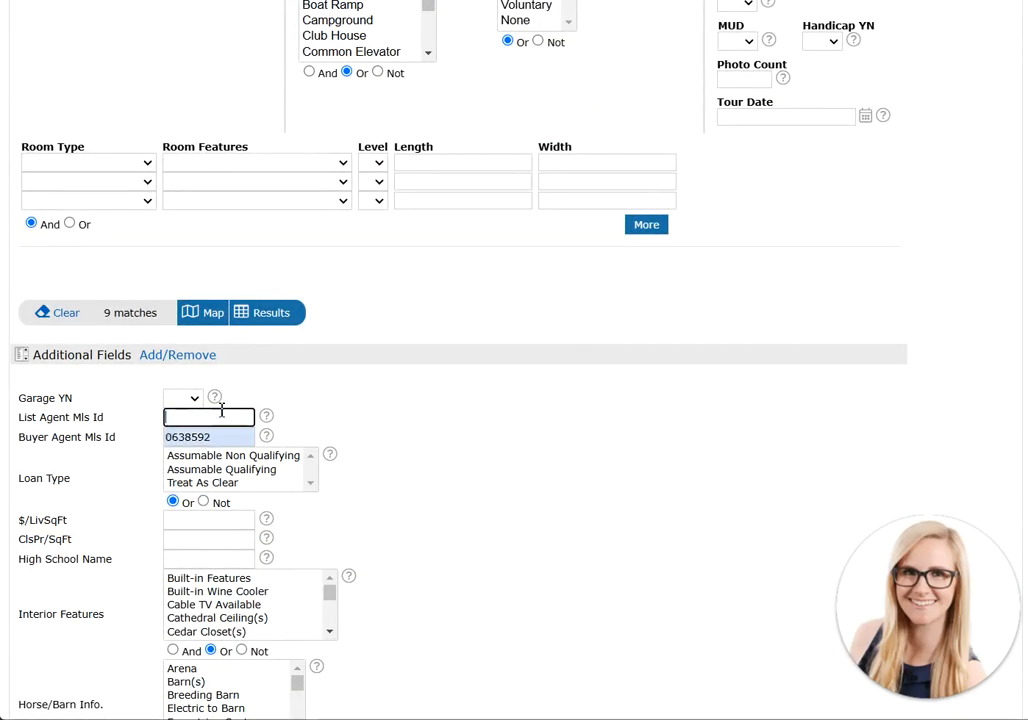
{"action": "left_click", "coordinate": [268, 316]}
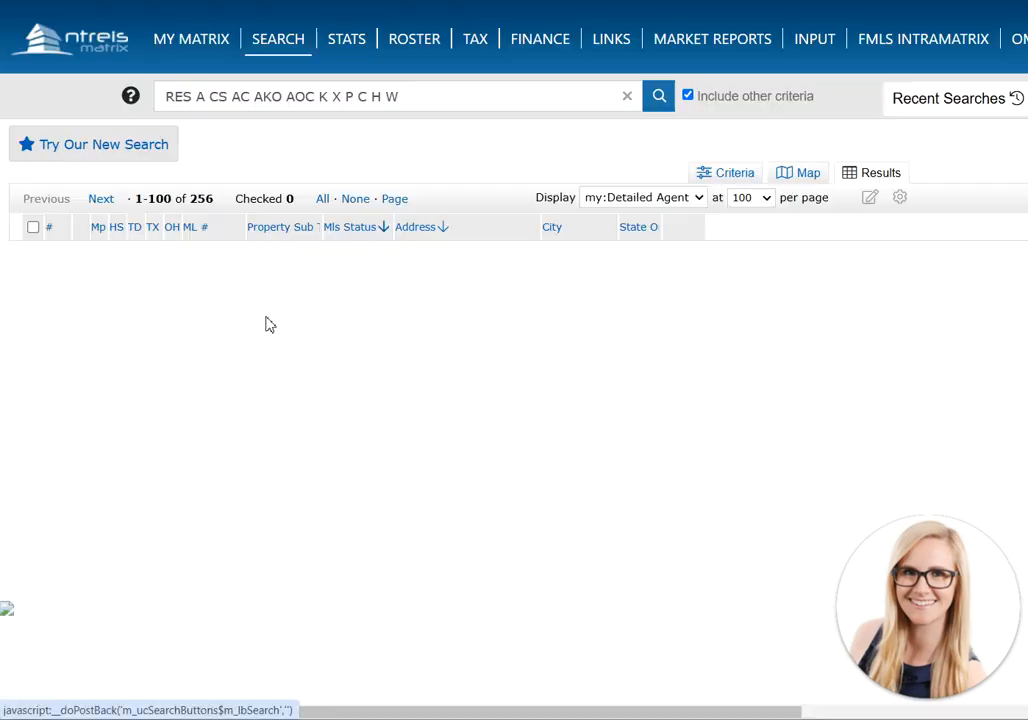
- Select all records of the buyer agent search and export them in the Detailed Agent Single Line format
{"action": "scroll", "coordinate": [301, 205], "scroll_direction": "down", "scroll_amount": 1}
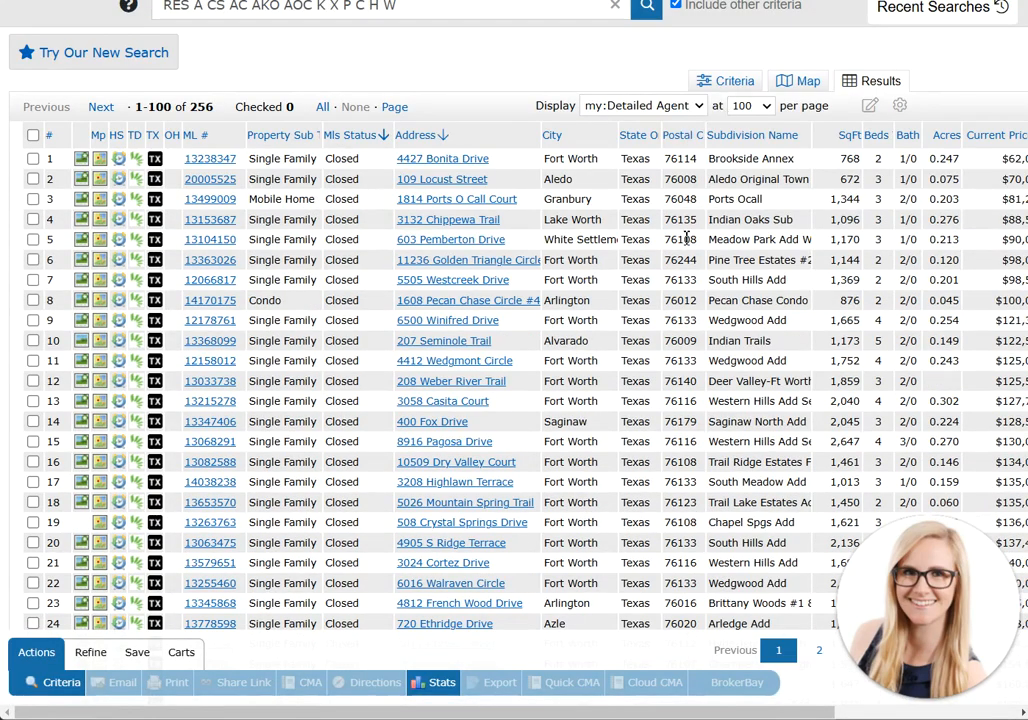
{"action": "left_click", "coordinate": [323, 107]}
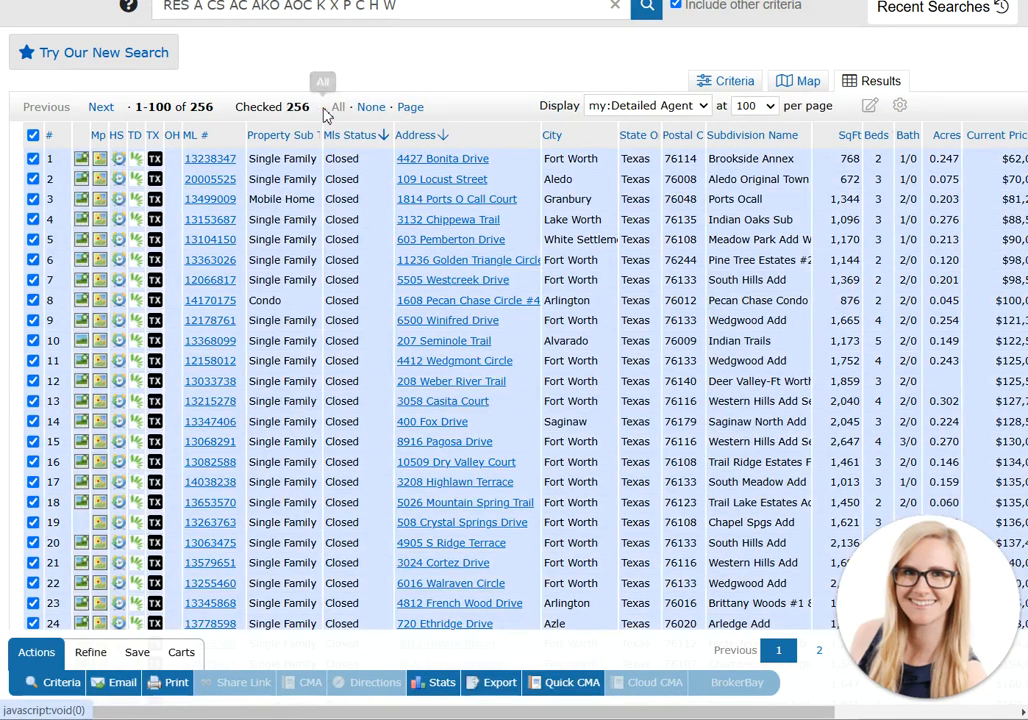
{"action": "left_click", "coordinate": [500, 685]}
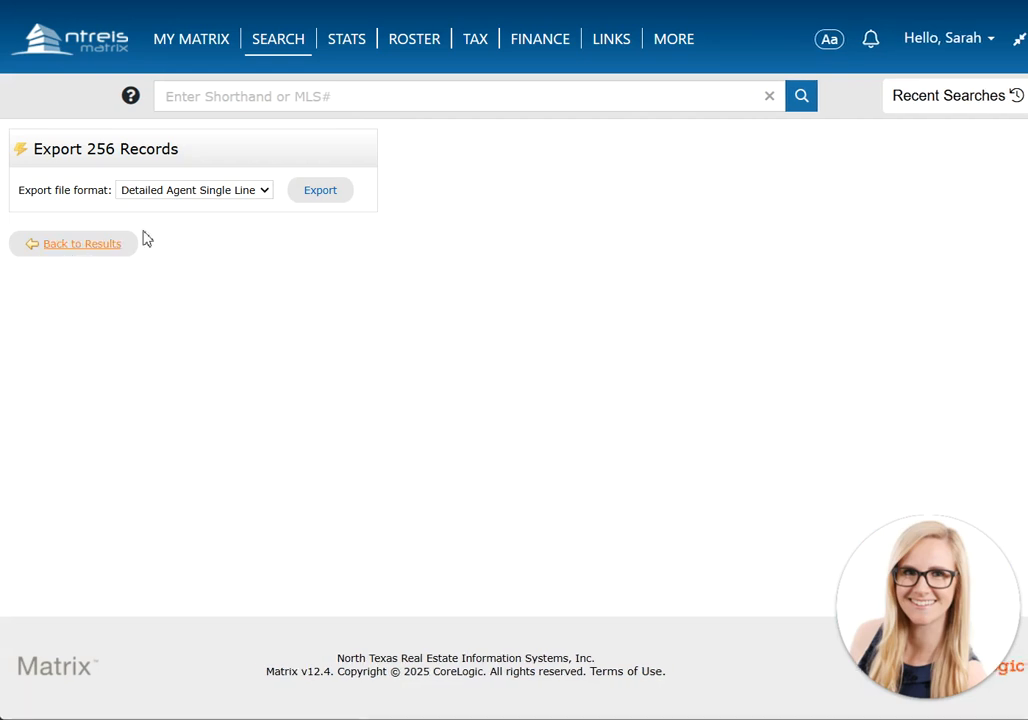
{"action": "left_click", "coordinate": [325, 192]}
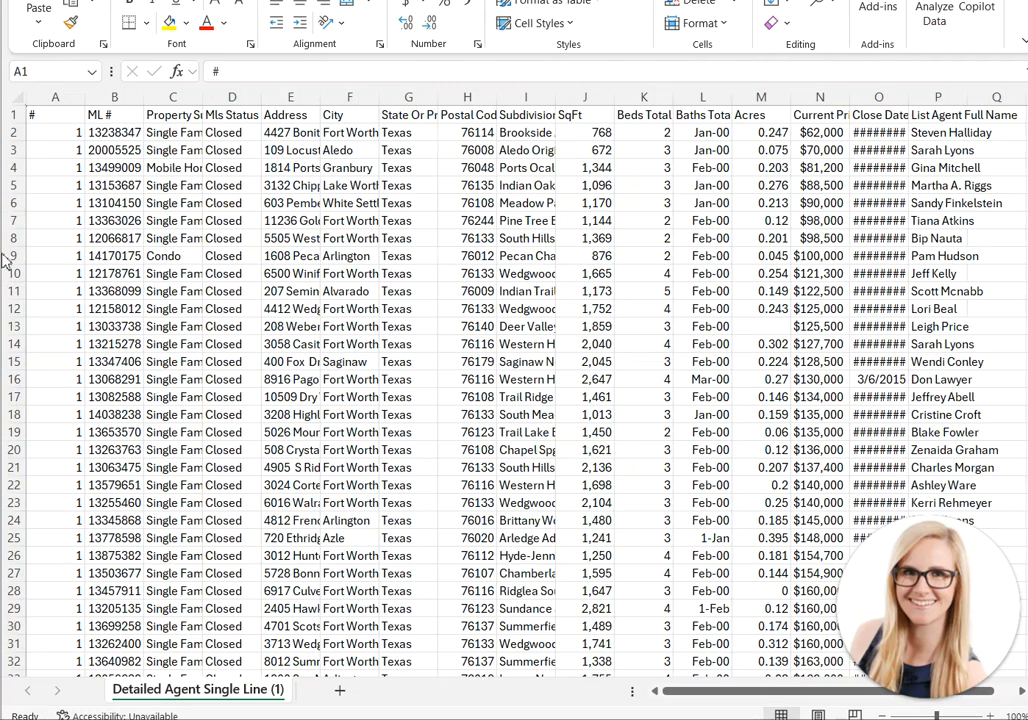
- Delete the # column at the start of the exported buyer sheet
{"action": "left_click", "coordinate": [58, 100]}
{"action": "right_click", "coordinate": [58, 100]}
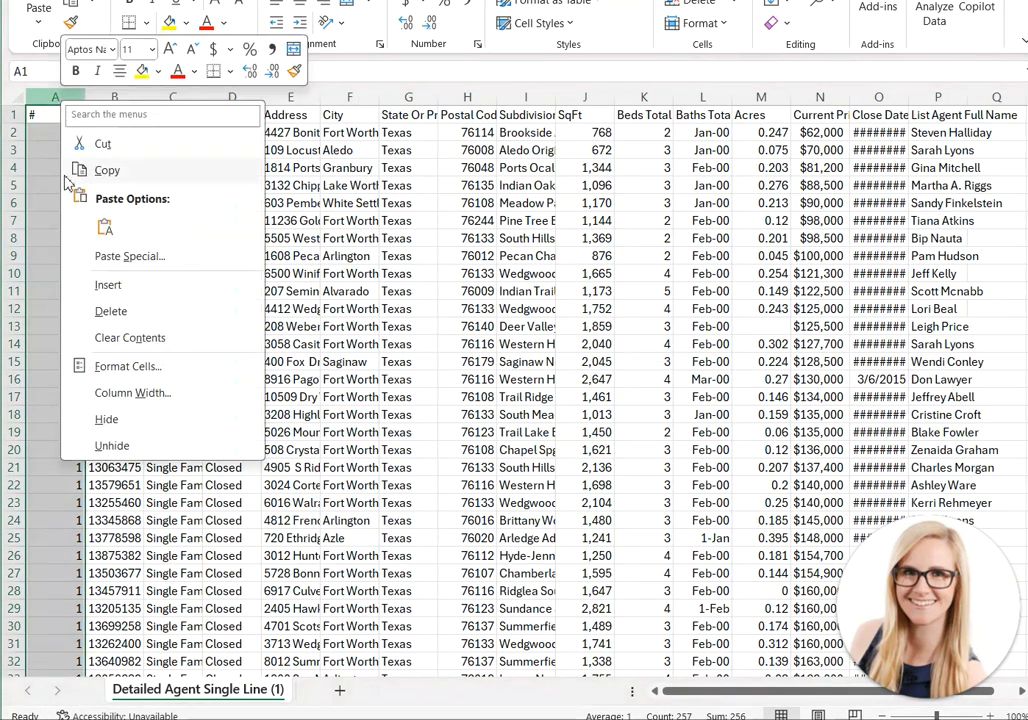
{"action": "left_click", "coordinate": [89, 308]}
{"action": "left_click", "coordinate": [232, 326]}
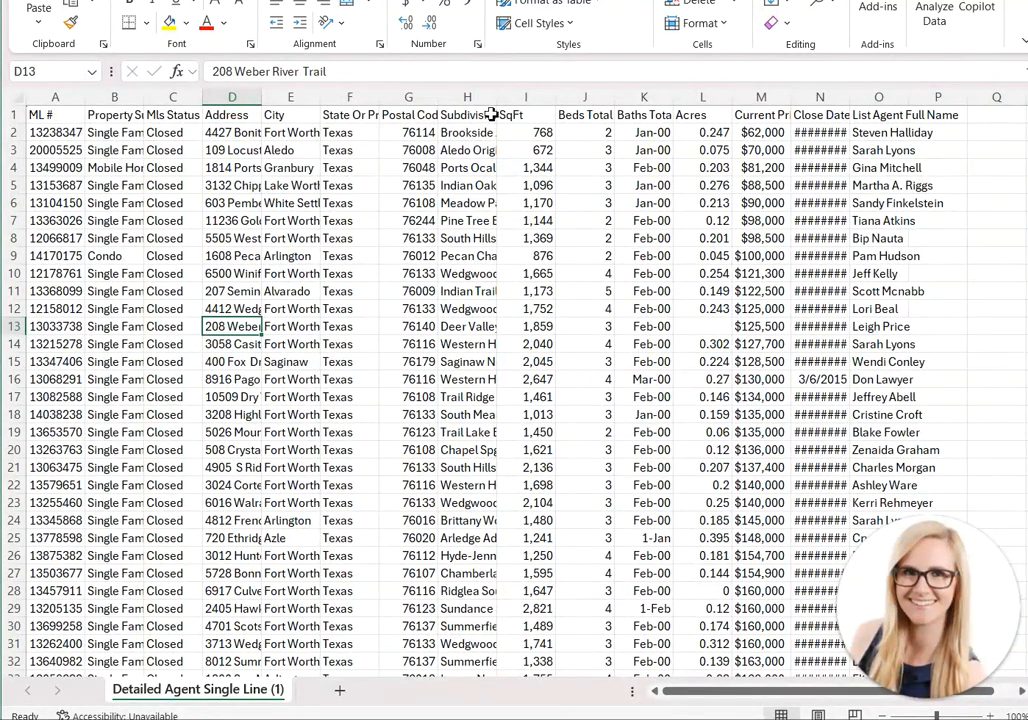
- Delete the Baths Total and Current Price columns from the buyer sheet
{"action": "left_click", "coordinate": [644, 97]}
{"action": "right_click", "coordinate": [644, 97]}
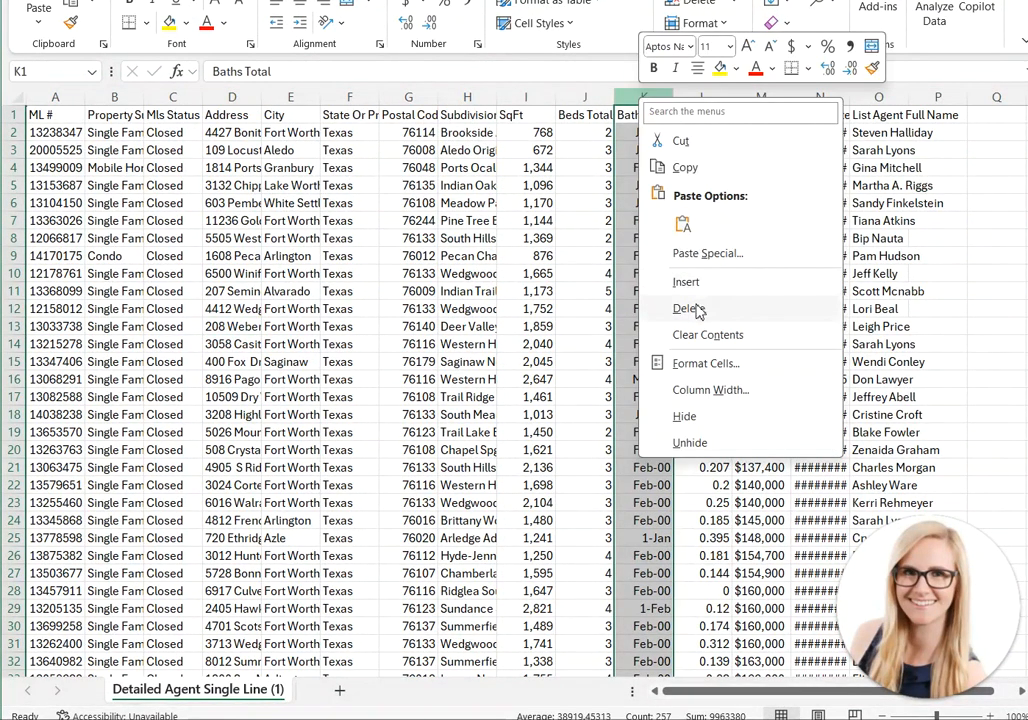
{"action": "left_click", "coordinate": [688, 307]}
{"action": "left_click", "coordinate": [719, 99]}
{"action": "right_click", "coordinate": [719, 99]}
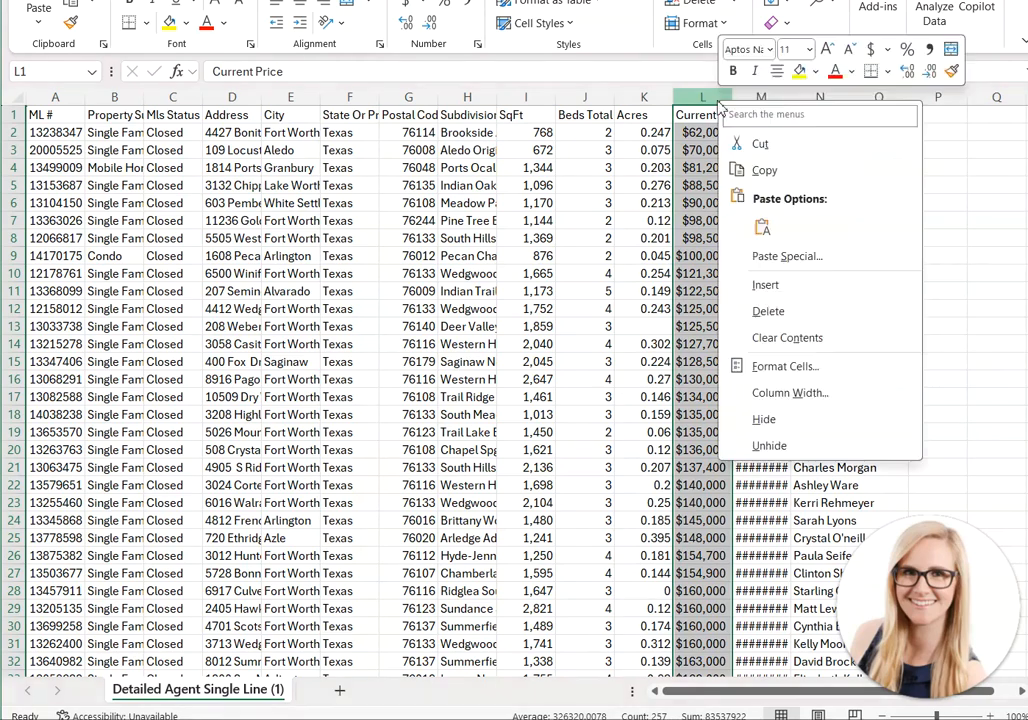
{"action": "left_click", "coordinate": [768, 312]}
{"action": "left_click", "coordinate": [779, 150]}
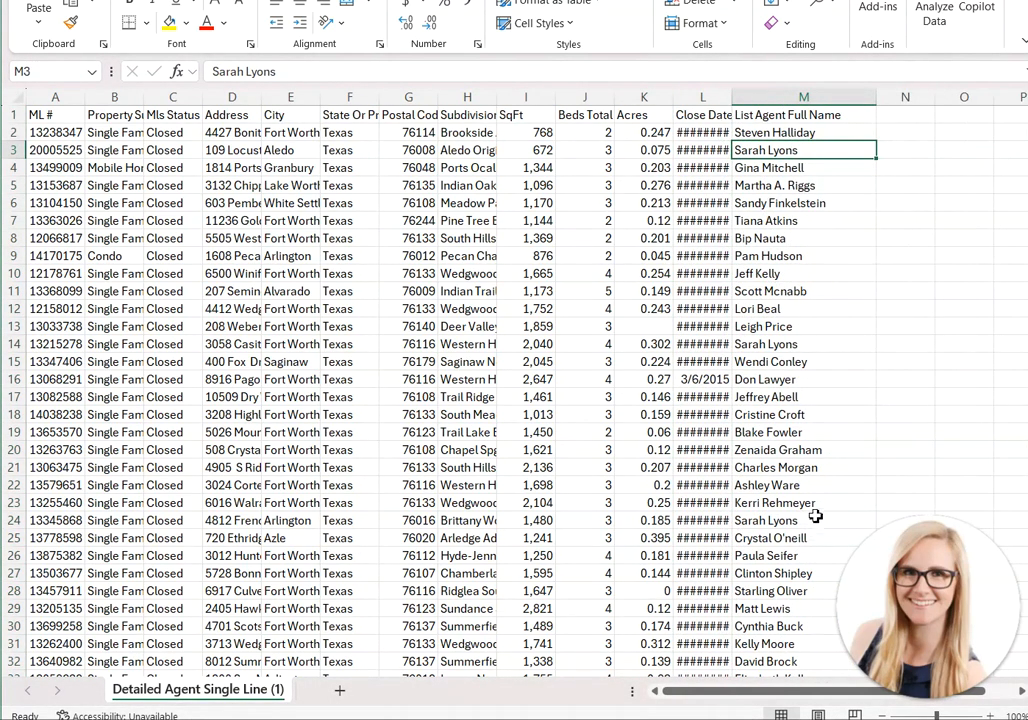
- Look over the remaining rows and widen the Close Date column to fit its dates
{"action": "scroll", "coordinate": [815, 507], "scroll_direction": "down", "scroll_amount": 5}
{"action": "scroll", "coordinate": [815, 507], "scroll_direction": "up", "scroll_amount": 5}
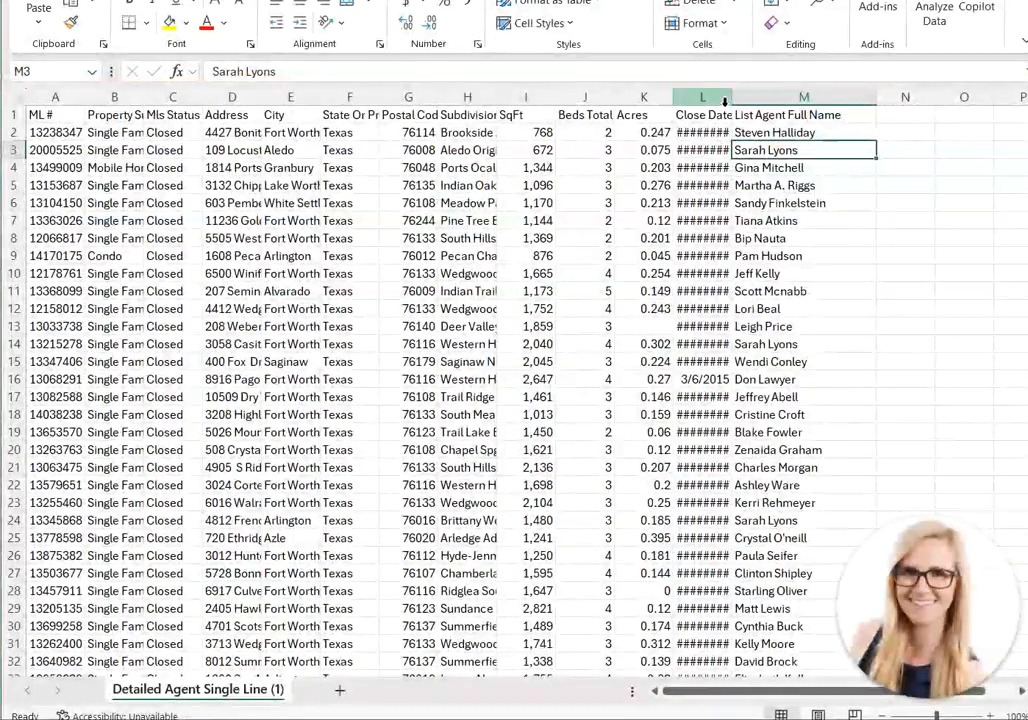
{"action": "left_click_drag", "start_coordinate": [729, 99], "coordinate": [729, 99]}
{"action": "double_click", "coordinate": [729, 99]}
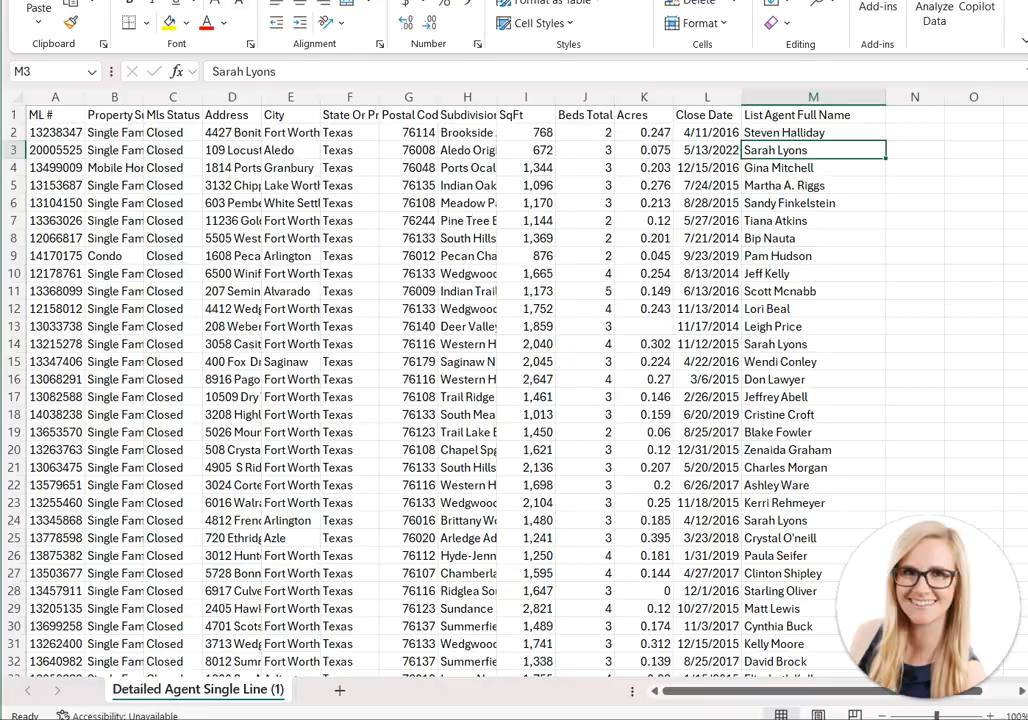
- Save the sheet as the CSV file "MLS SOLD Buyer LIST for my maps as of 3_5_2025"
{"action": "key", "text": "alt+f"}
{"action": "left_click", "coordinate": [39, 229]}
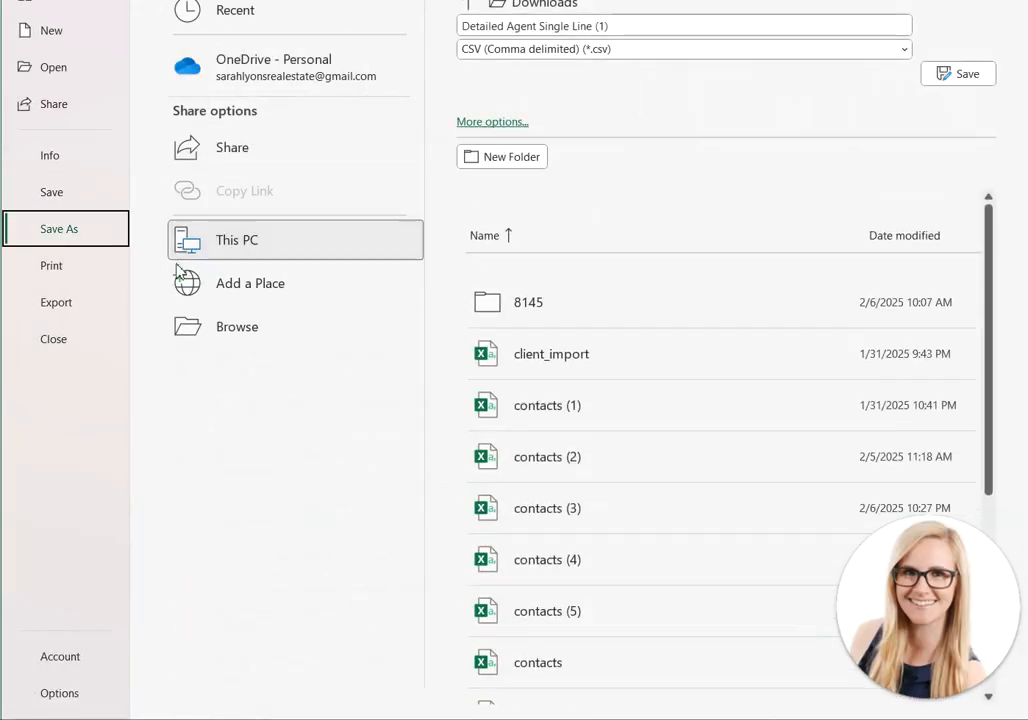
{"action": "left_click", "coordinate": [212, 320]}
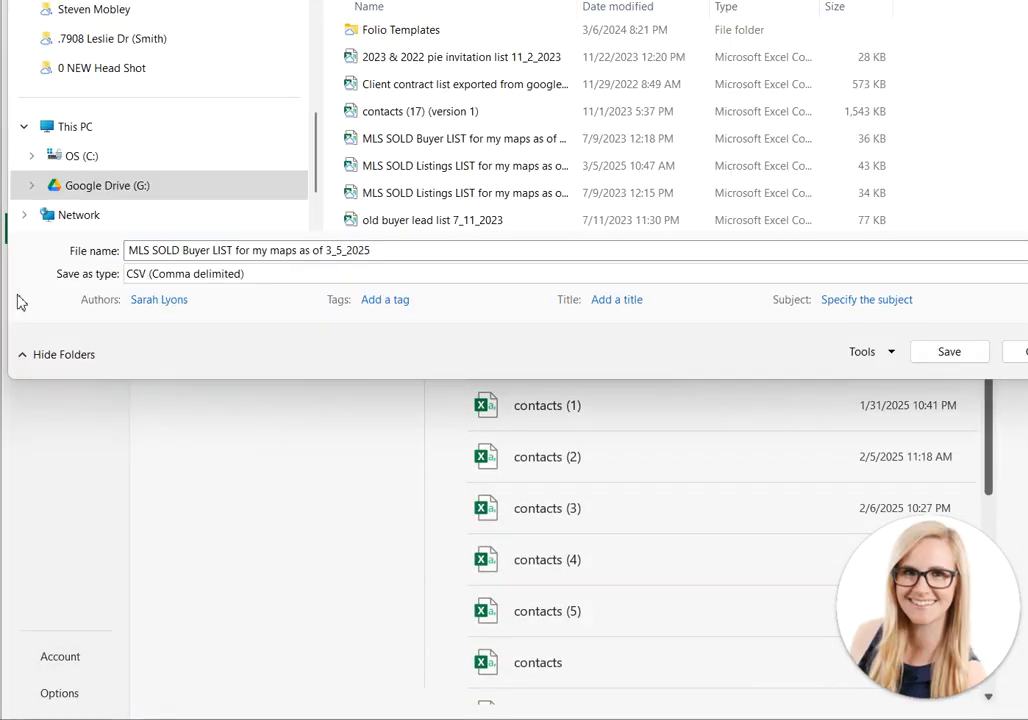
{"action": "left_click", "coordinate": [940, 357]}
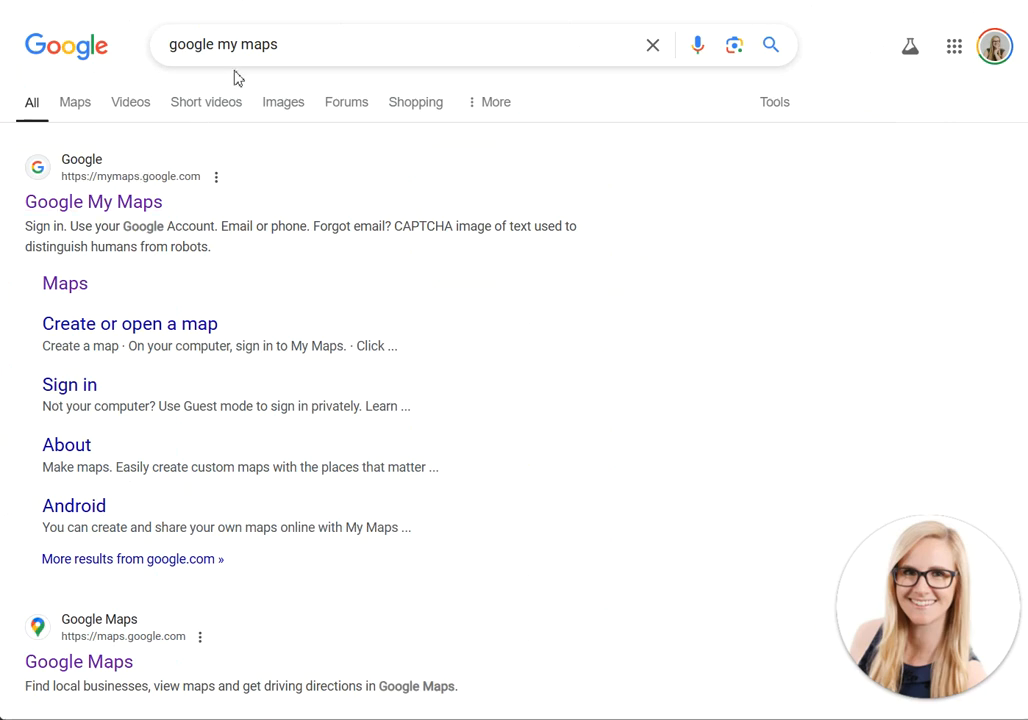
- Open Google My Maps from the search results and create a new map
{"action": "left_click", "coordinate": [116, 201]}
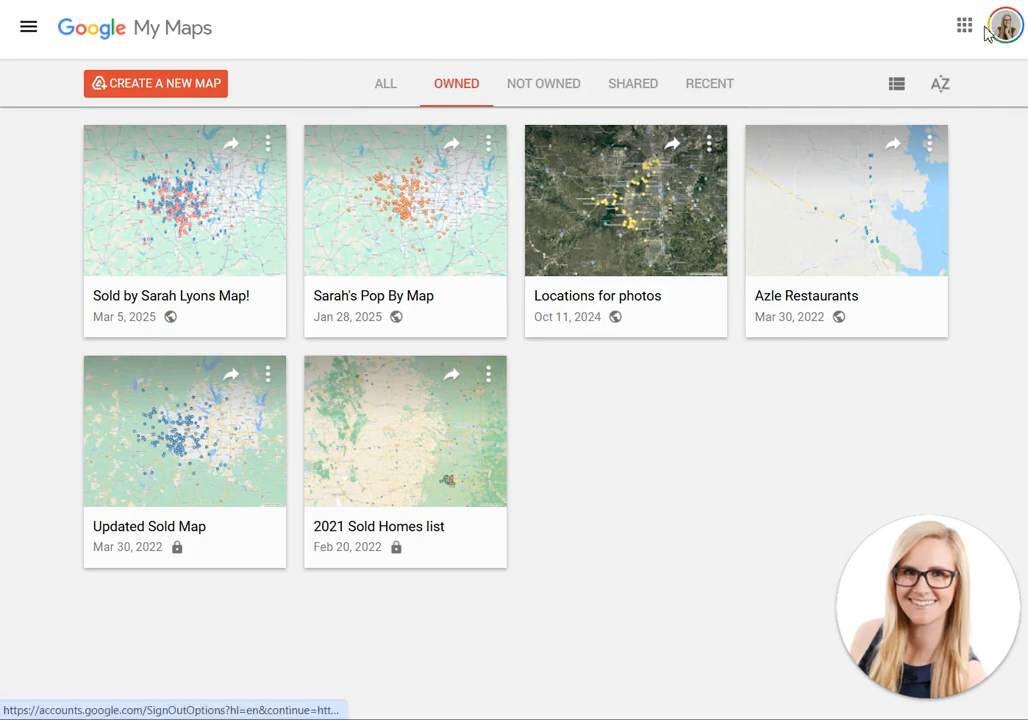
{"action": "left_click", "coordinate": [153, 90]}
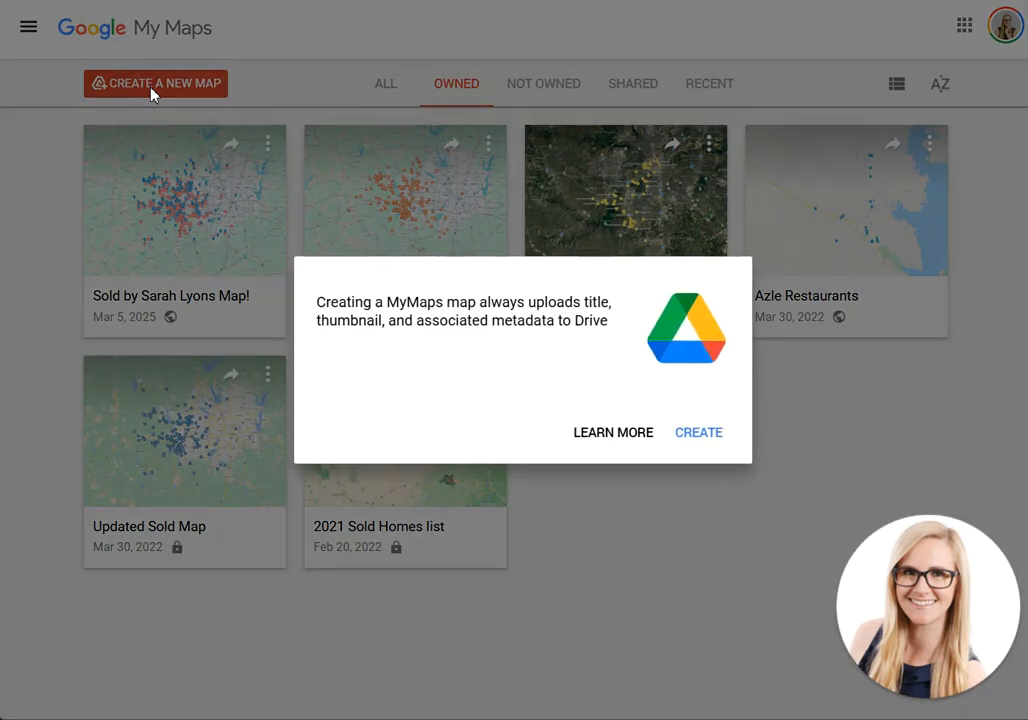
{"action": "left_click", "coordinate": [698, 441]}
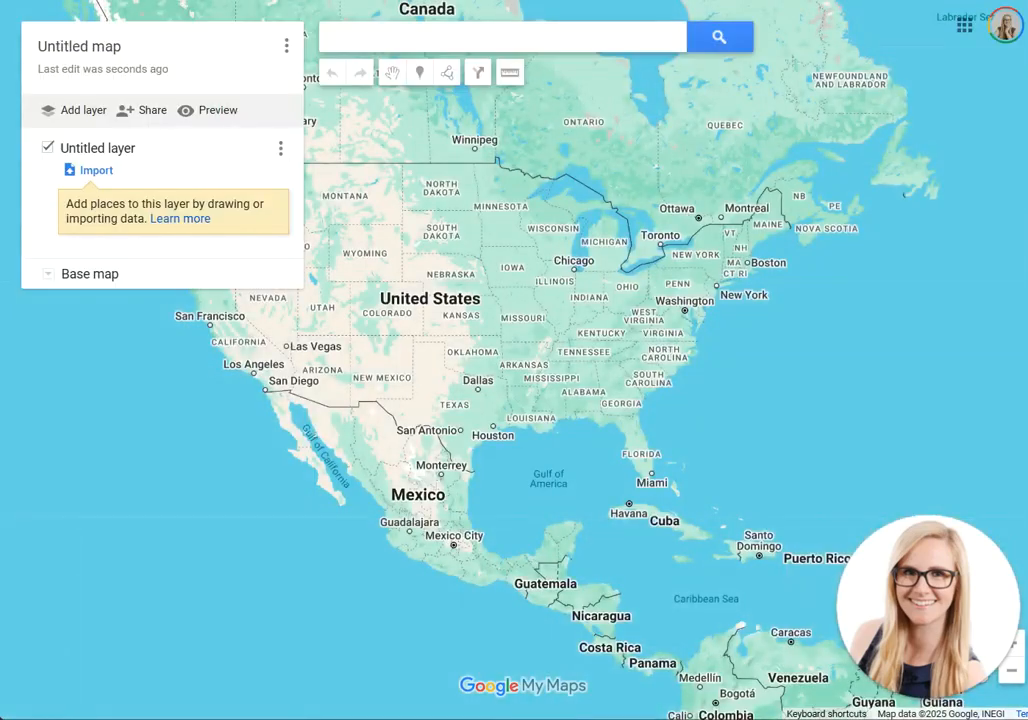
- Import the file "MLS SOLD Listings LIST for my maps as of 3_5_2025" into the map's untitled layer
{"action": "left_click", "coordinate": [96, 181]}
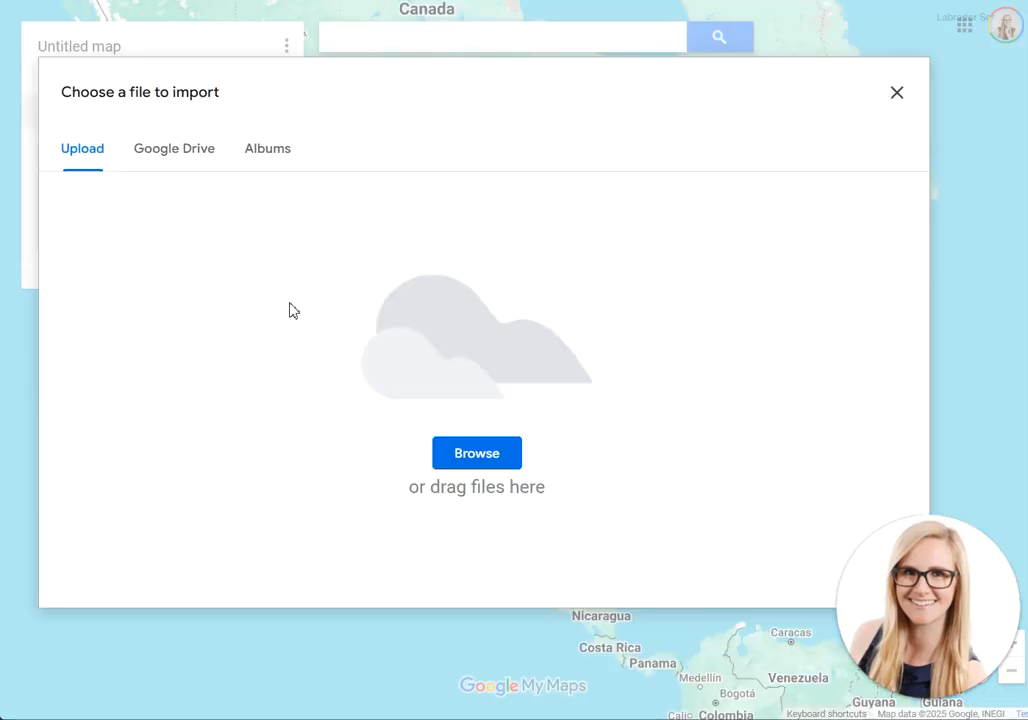
{"action": "left_click", "coordinate": [453, 452]}
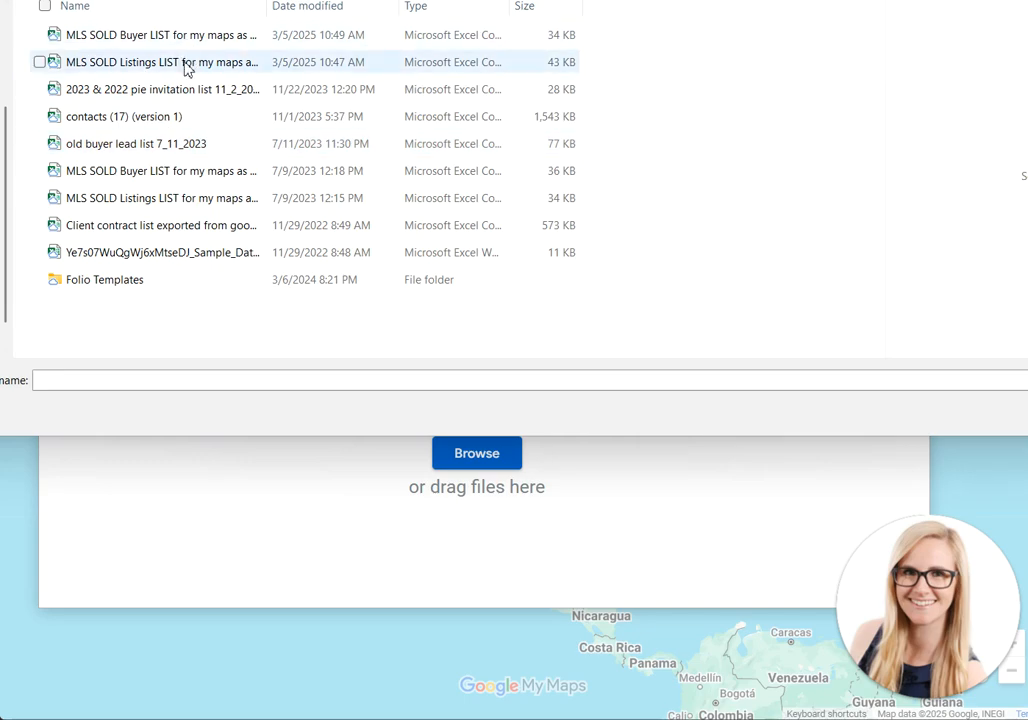
{"action": "left_click", "coordinate": [188, 64]}
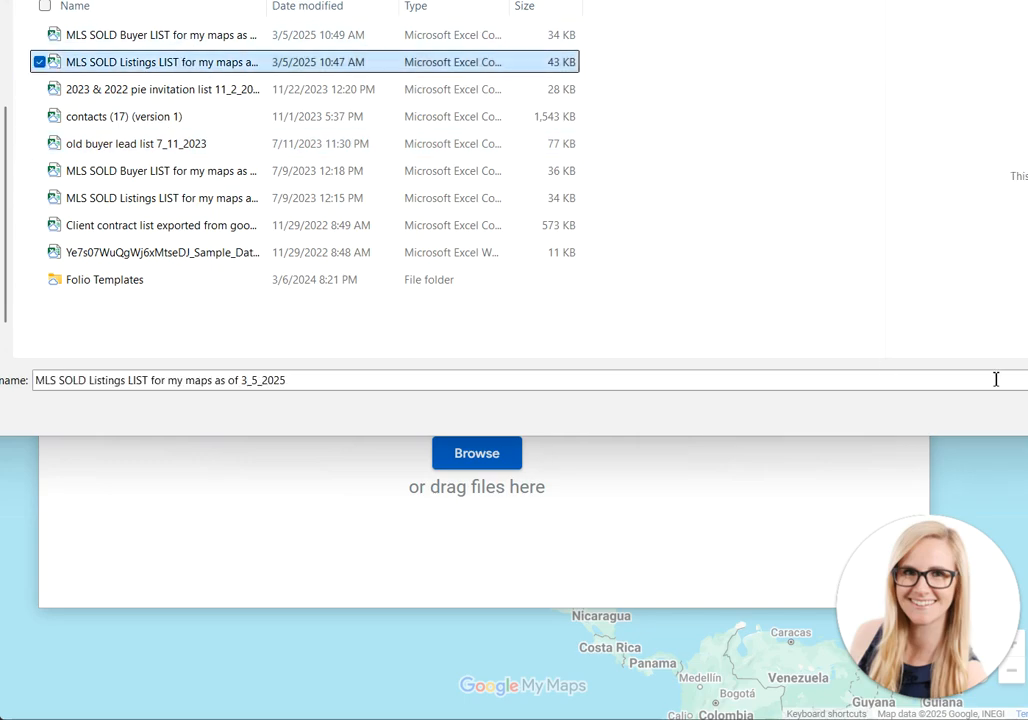
{"action": "key", "text": "Return"}
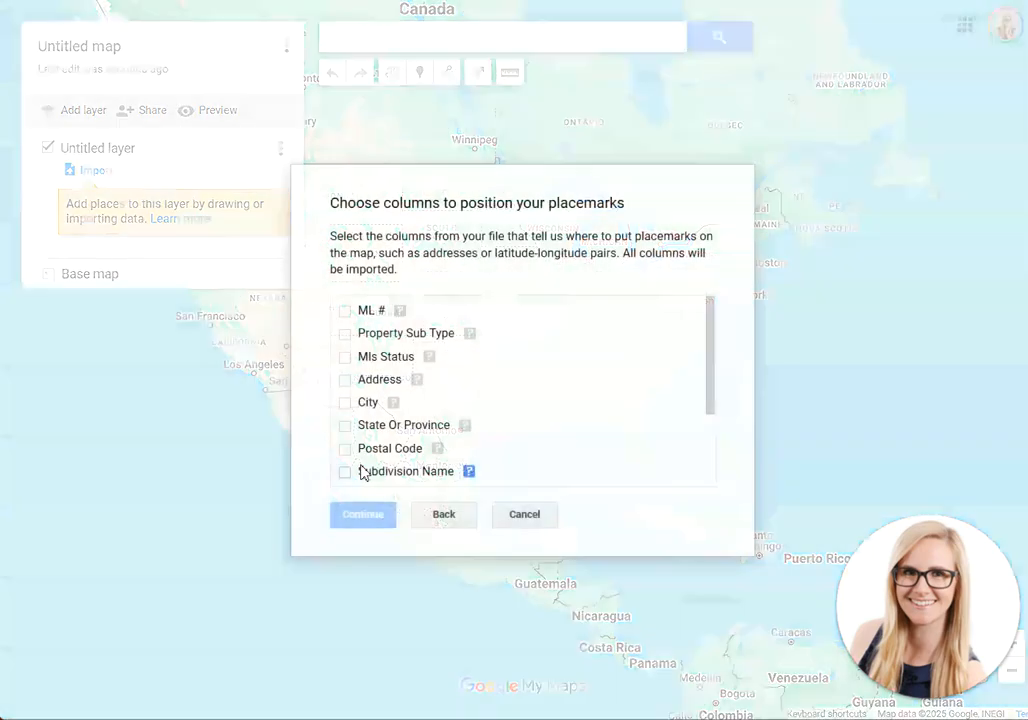
- Position the listing placemarks by Address, City, State Or Province and Postal Code, and title the markers by Address
{"action": "left_click", "coordinate": [345, 379]}
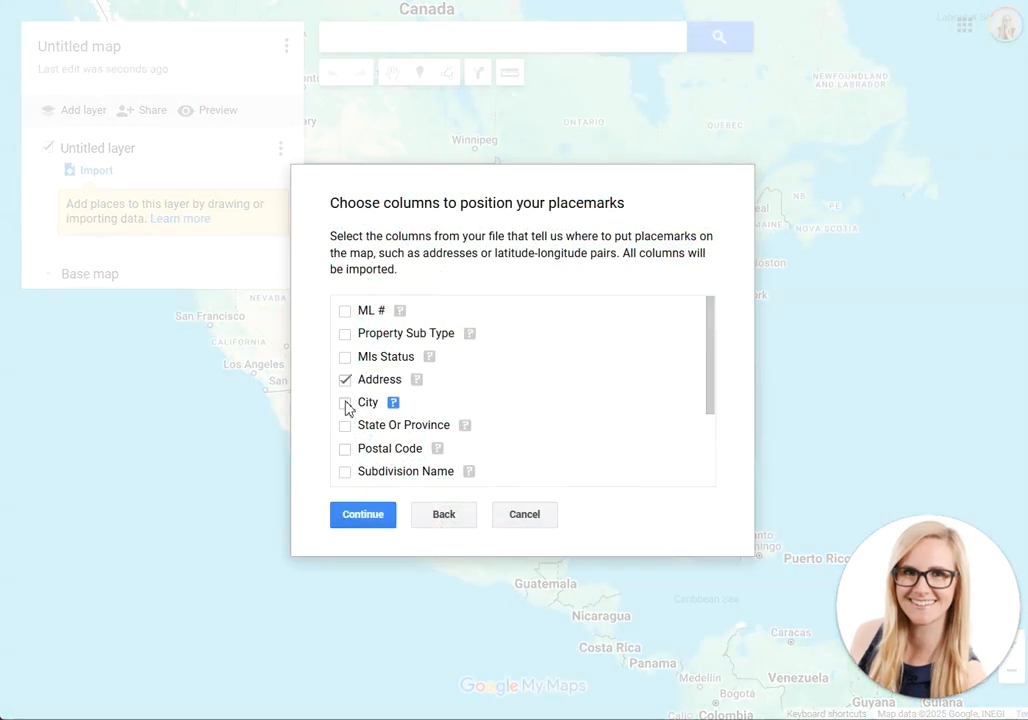
{"action": "left_click", "coordinate": [345, 402]}
{"action": "left_click", "coordinate": [345, 448]}
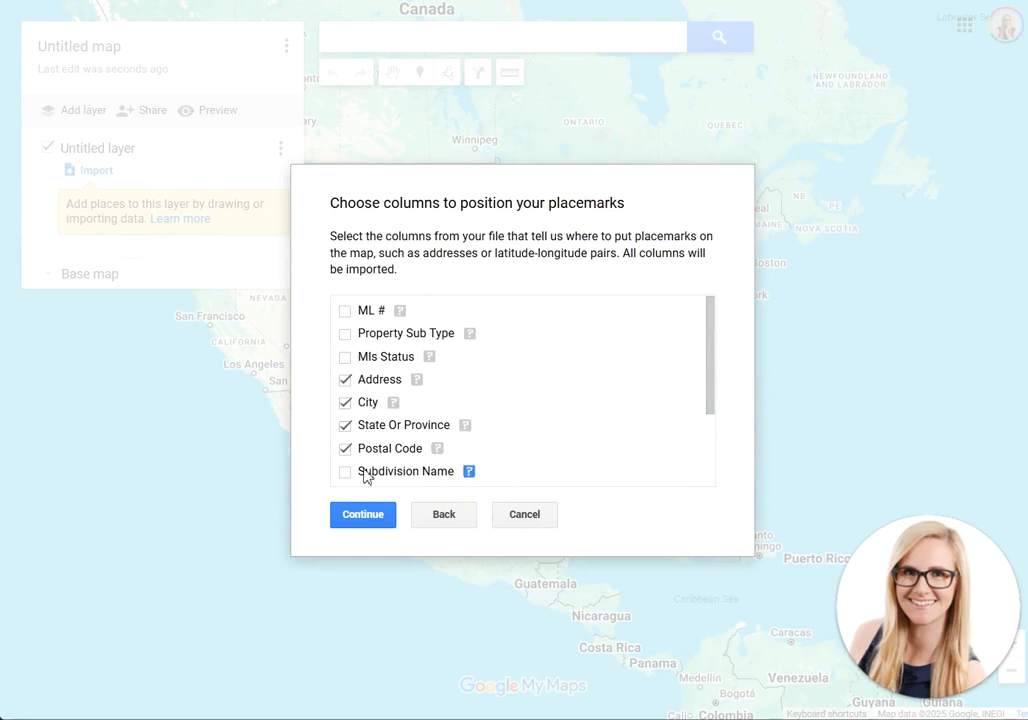
{"action": "left_click", "coordinate": [362, 514]}
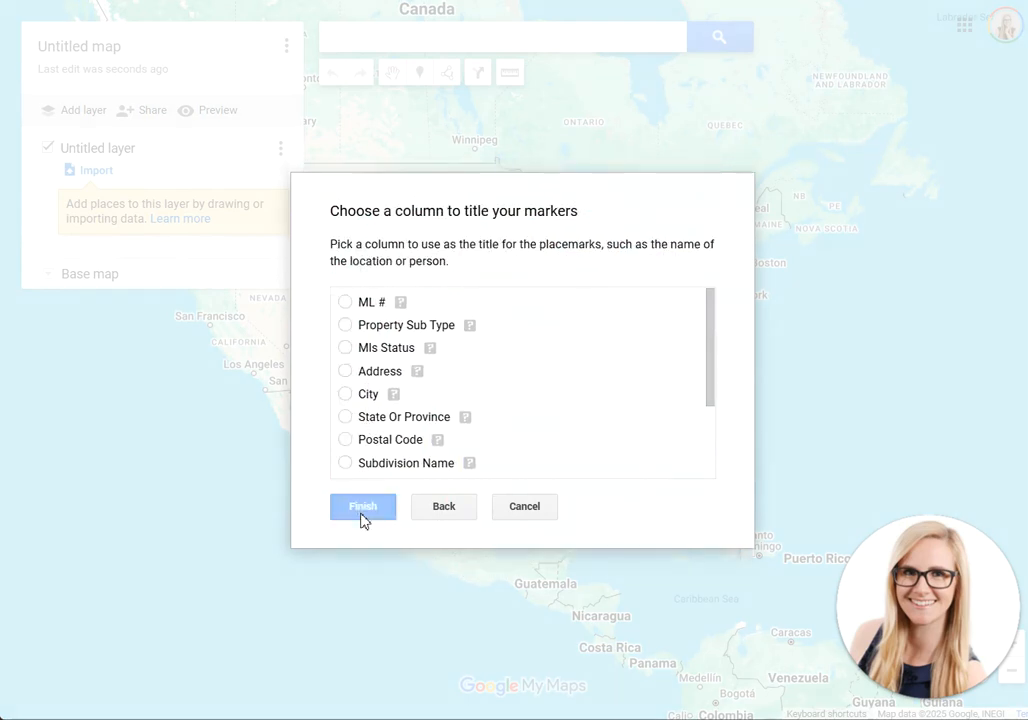
{"action": "left_click", "coordinate": [345, 371]}
{"action": "left_click", "coordinate": [360, 507]}
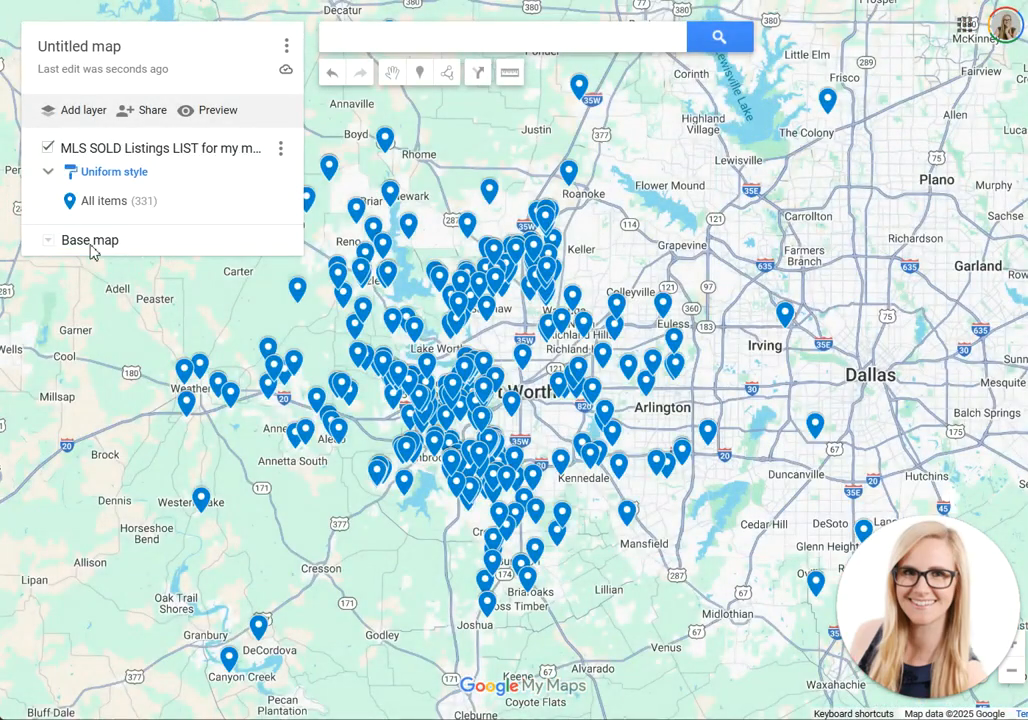
- Style all items of the sold listings layer with an orange house icon
{"action": "mouse_move", "coordinate": [138, 207]}
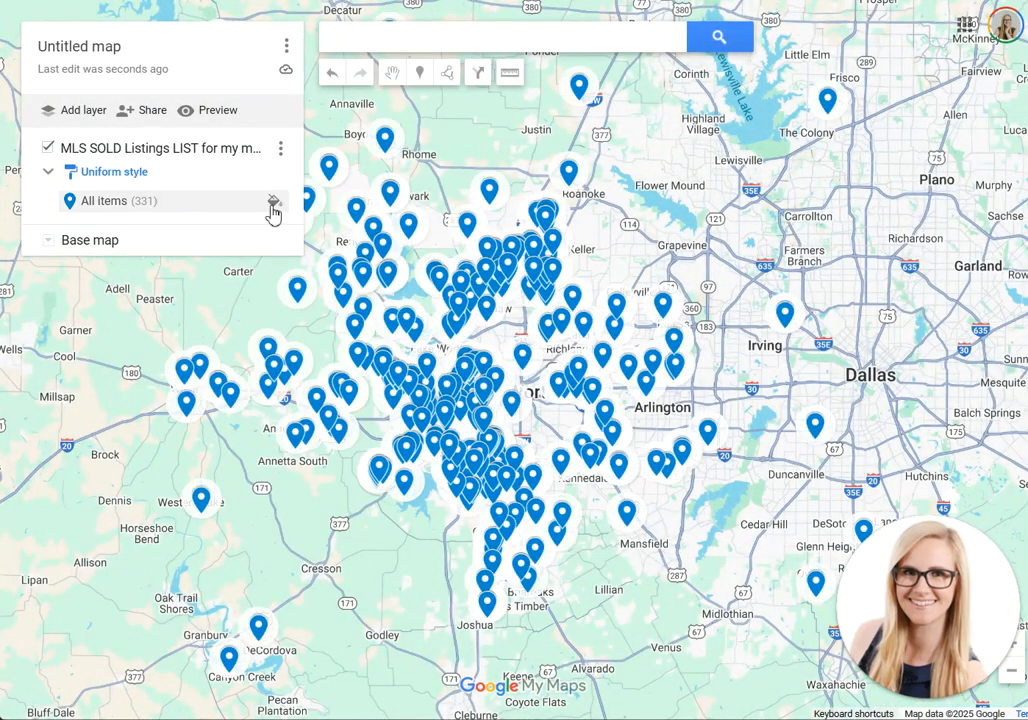
{"action": "left_click", "coordinate": [274, 204]}
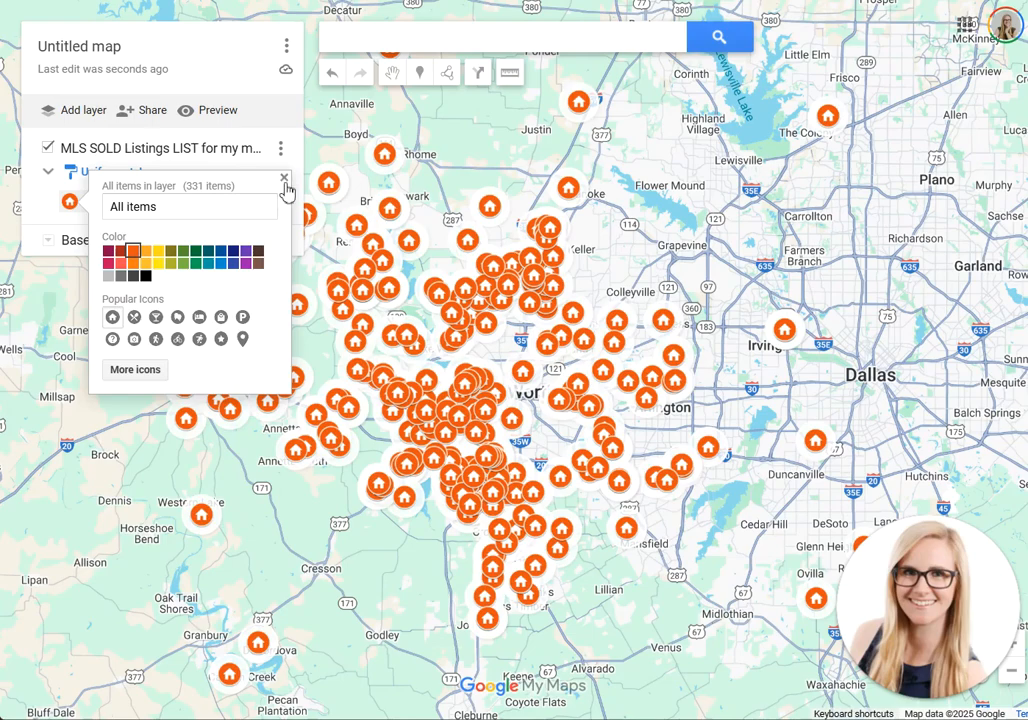
{"action": "left_click", "coordinate": [284, 178]}
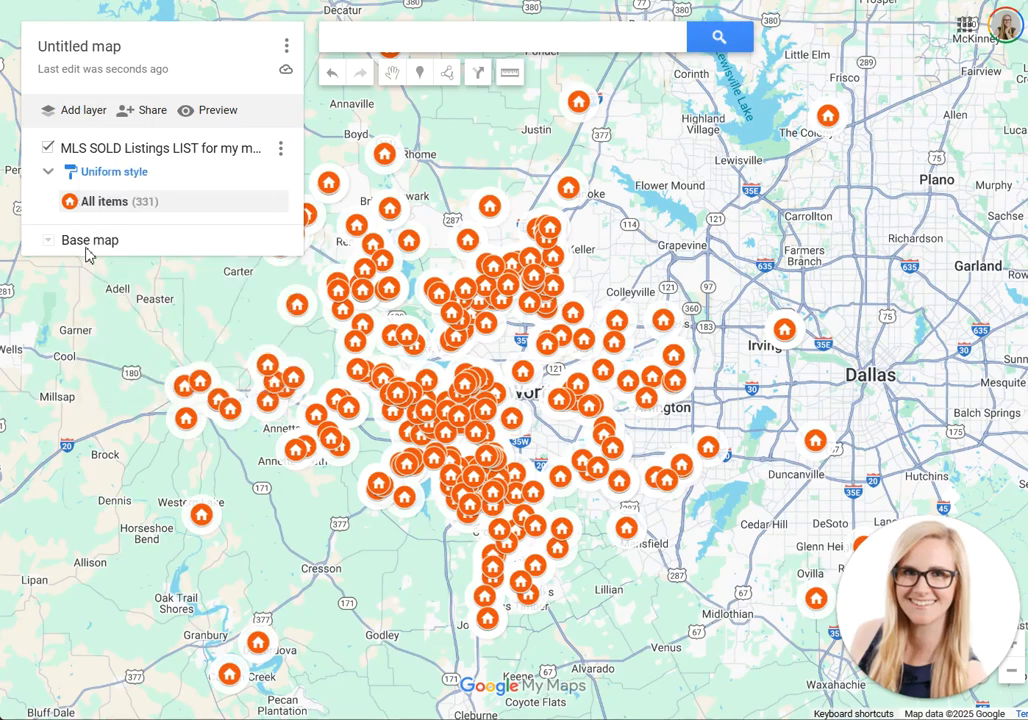
- Add a second layer and import the file "MLS SOLD Buyer LIST for my maps as of 3_5_2025" into it
{"action": "left_click", "coordinate": [52, 122]}
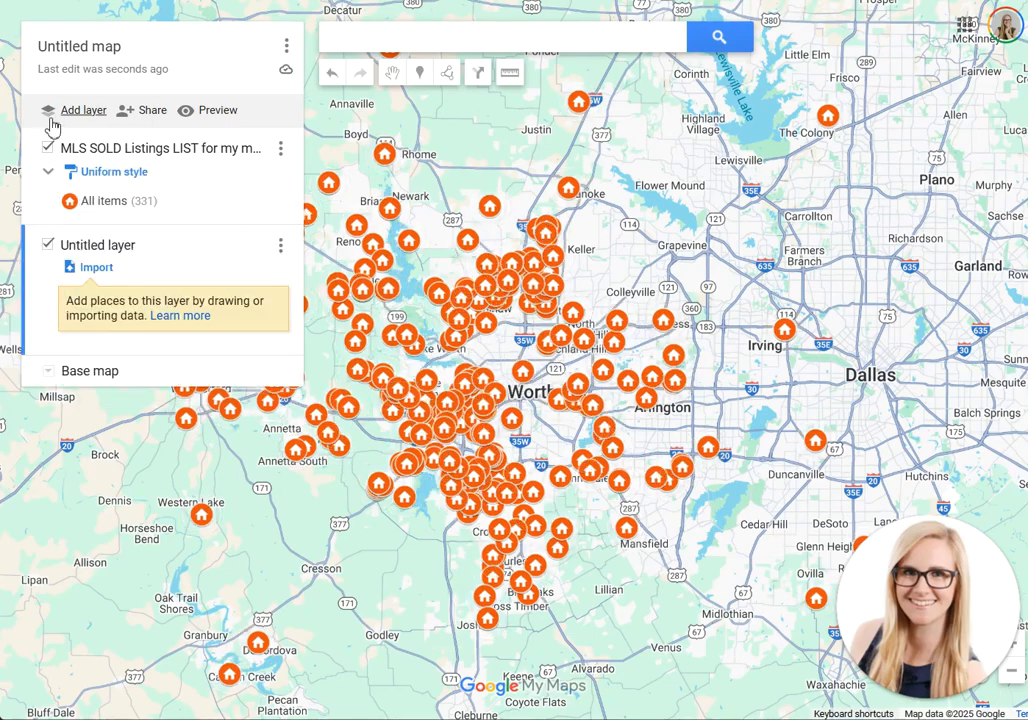
{"action": "left_click", "coordinate": [90, 268]}
{"action": "left_click", "coordinate": [478, 481]}
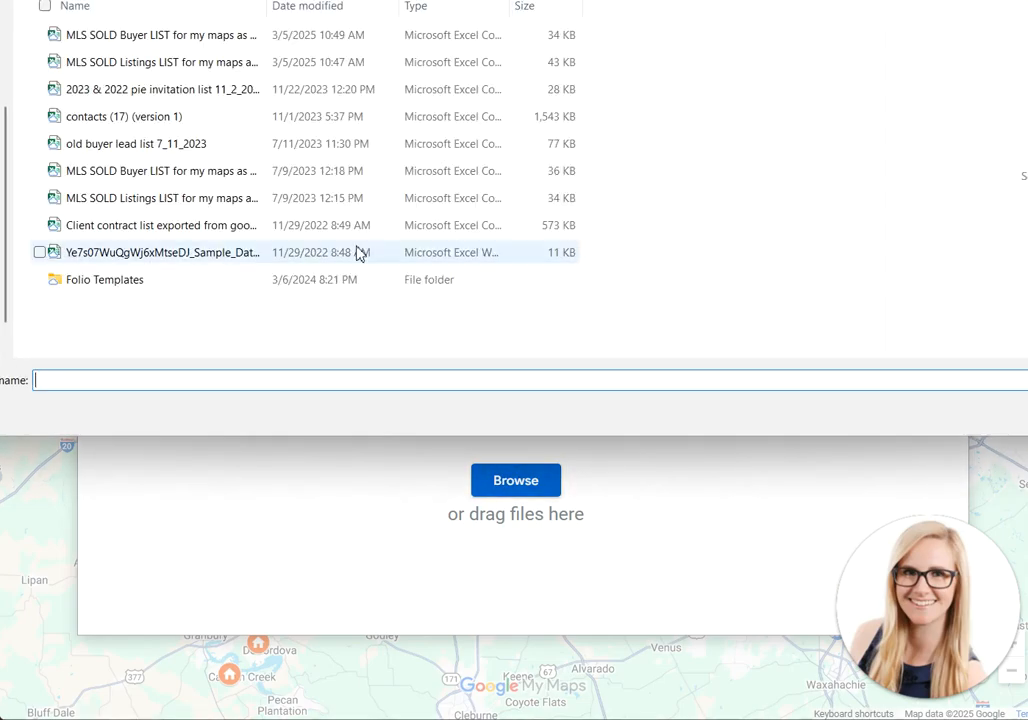
{"action": "left_click", "coordinate": [234, 32]}
{"action": "key", "text": "Return"}
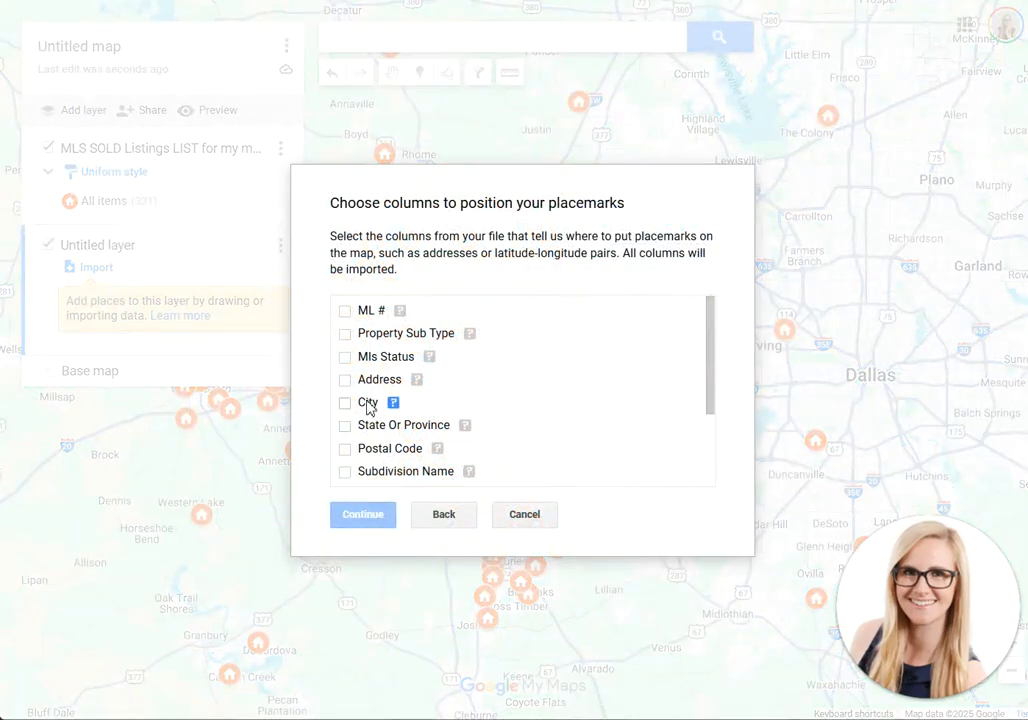
- Position the buyer placemarks by Address, City, State Or Province and Postal Code, and finish the import
{"action": "left_click", "coordinate": [345, 379]}
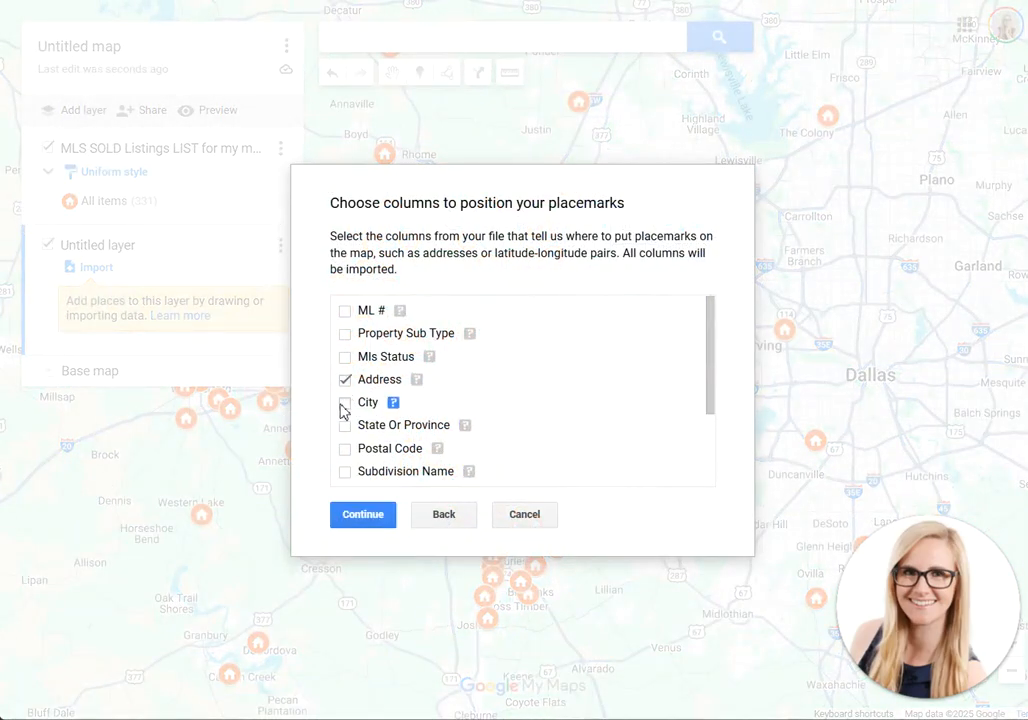
{"action": "left_click", "coordinate": [345, 402]}
{"action": "left_click", "coordinate": [345, 425]}
{"action": "left_click", "coordinate": [345, 448]}
{"action": "left_click", "coordinate": [363, 514]}
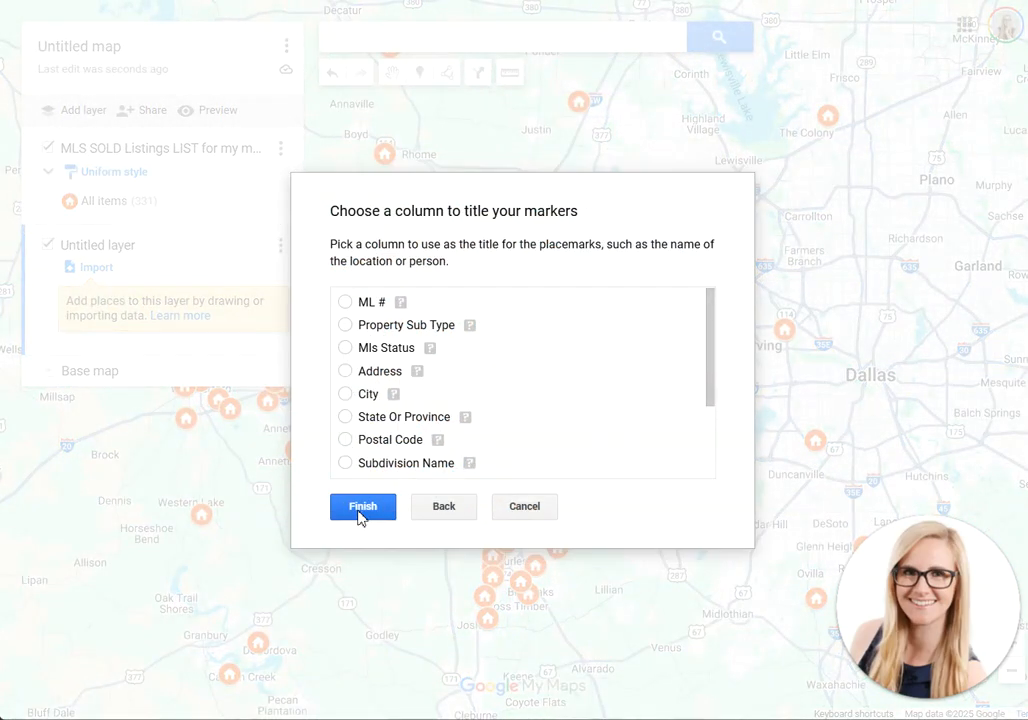
{"action": "left_click", "coordinate": [362, 506]}
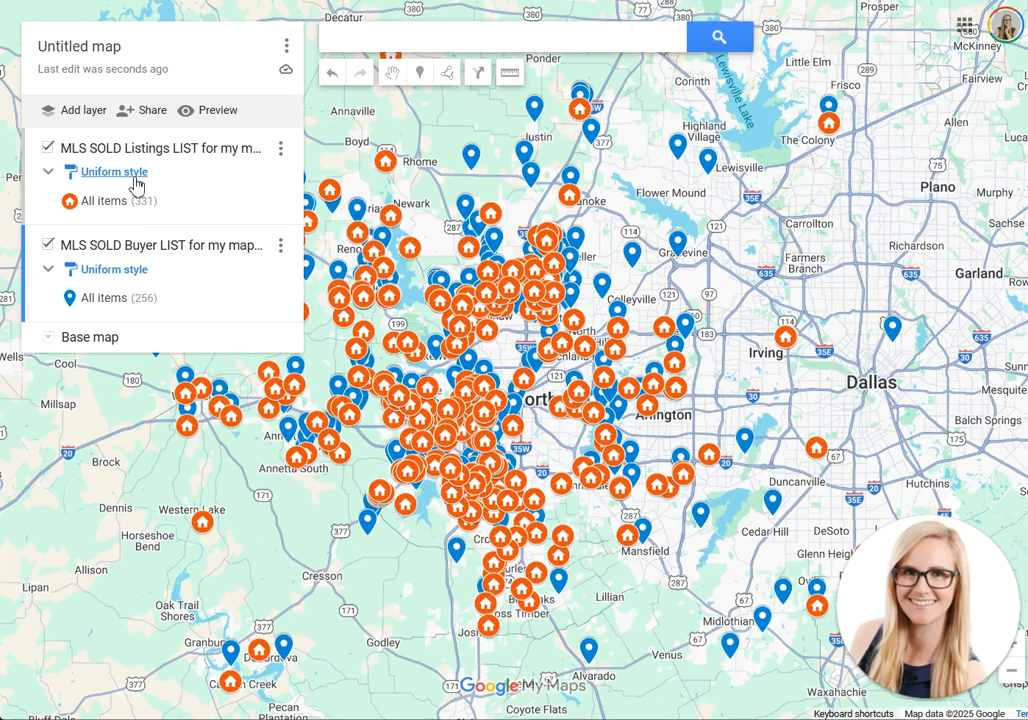
- Open the data table of the sold listings layer and examine its city, state and postal code columns
{"action": "left_click", "coordinate": [120, 207]}
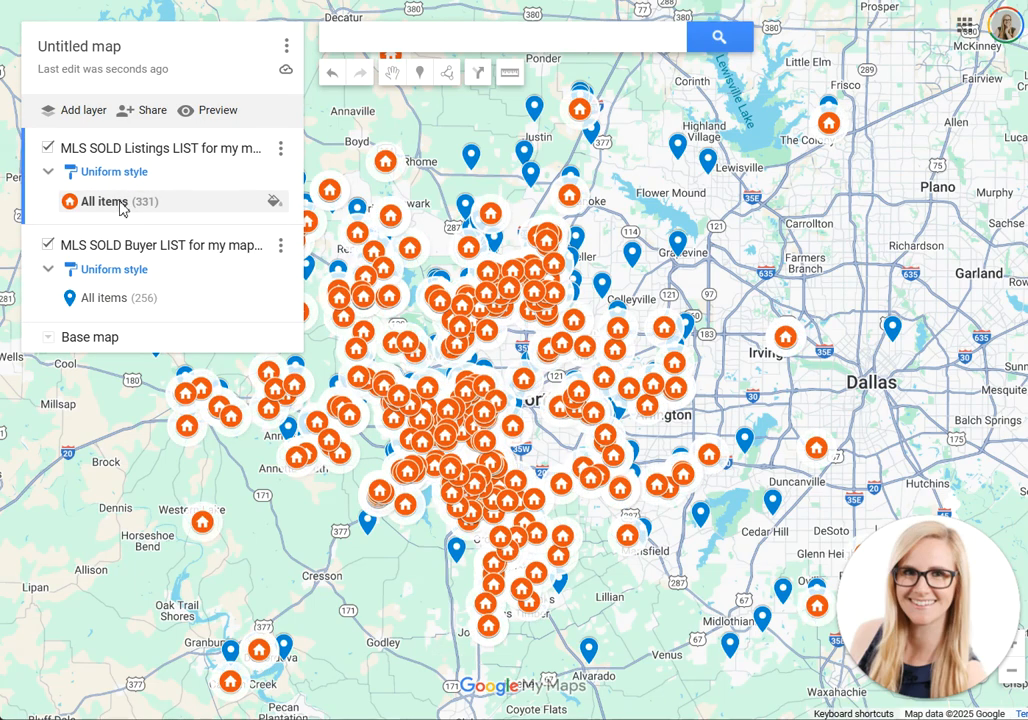
{"action": "left_click", "coordinate": [281, 150]}
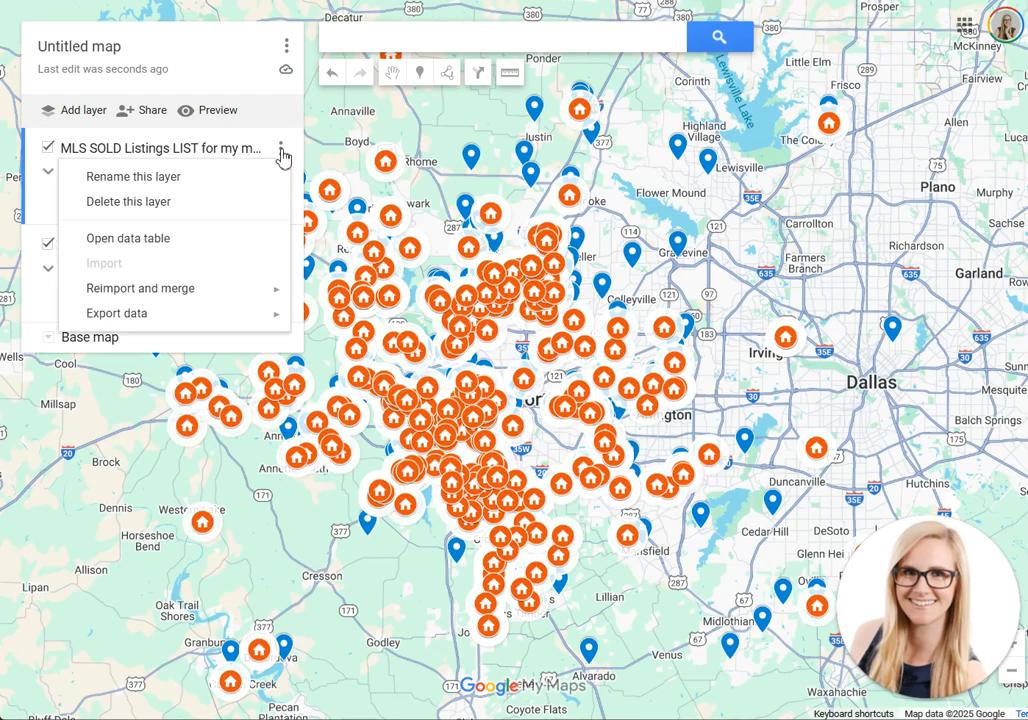
{"action": "left_click", "coordinate": [203, 238]}
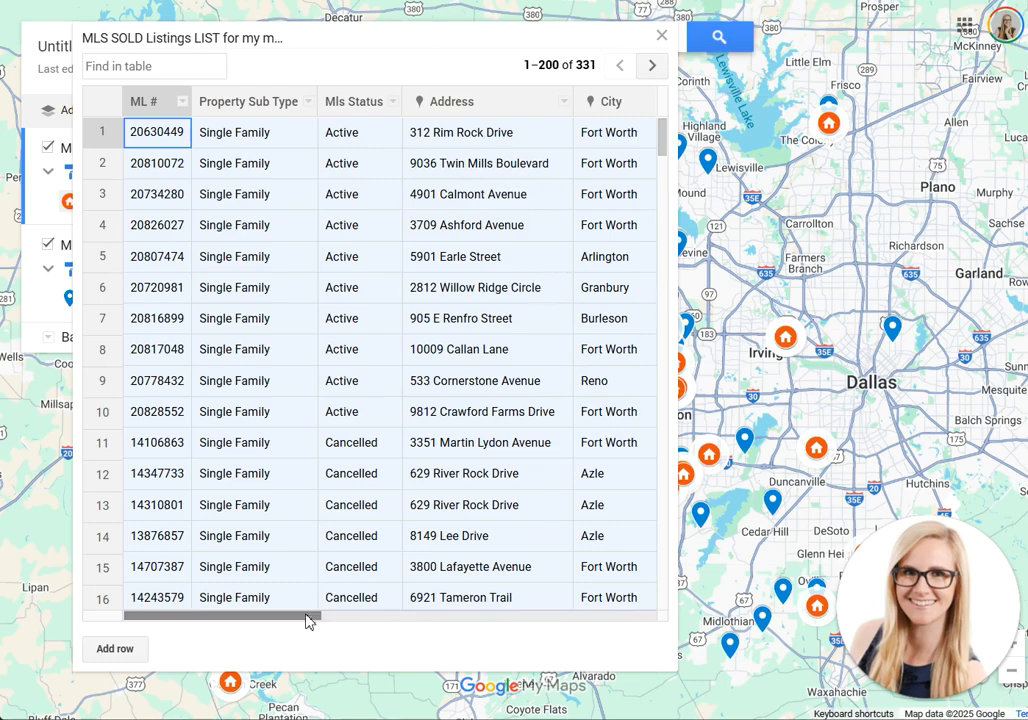
{"action": "left_click_drag", "start_coordinate": [310, 617], "coordinate": [431, 608]}
{"action": "scroll", "coordinate": [415, 515], "scroll_direction": "down", "scroll_amount": 5}
{"action": "scroll", "coordinate": [415, 515], "scroll_direction": "down", "scroll_amount": 3}
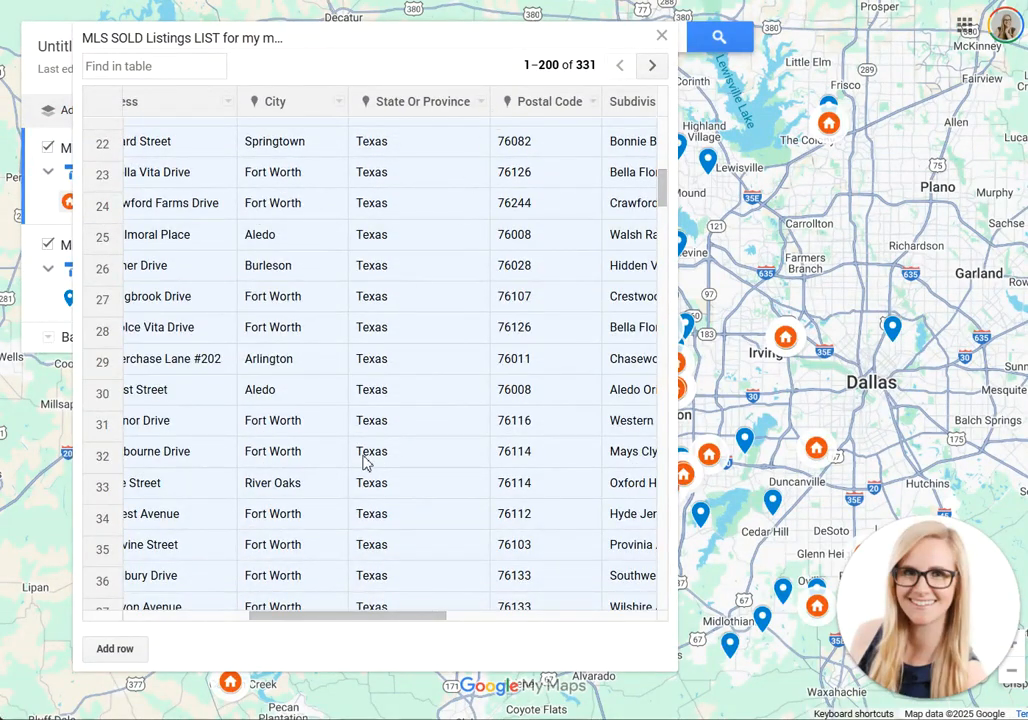
{"action": "scroll", "coordinate": [362, 490], "scroll_direction": "down", "scroll_amount": 8}
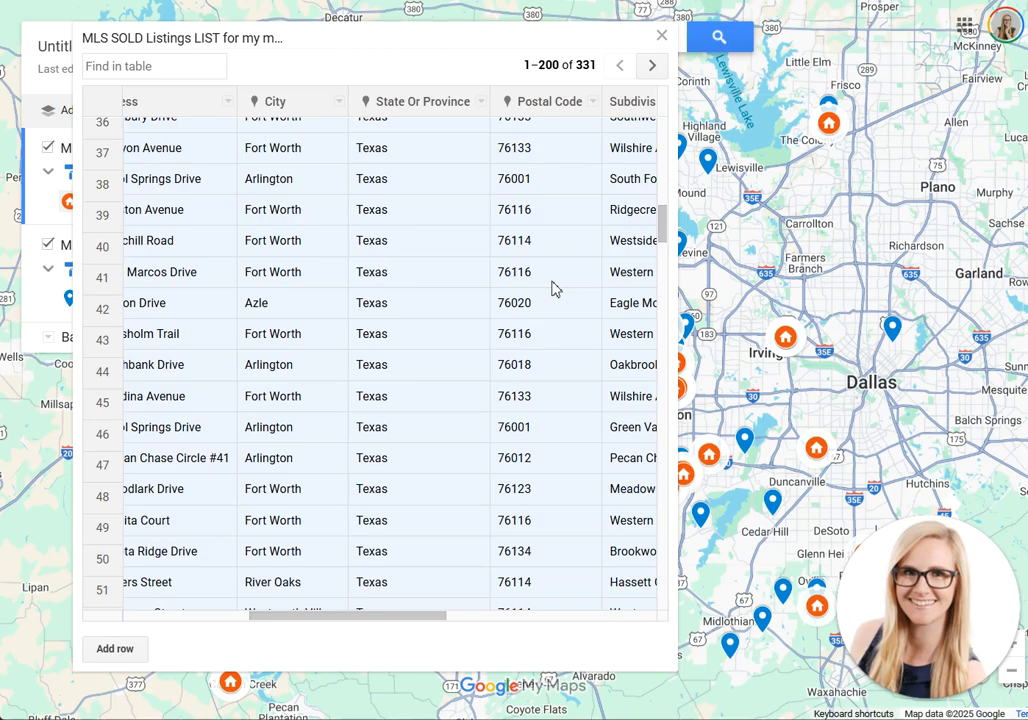
{"action": "scroll", "coordinate": [410, 390], "scroll_direction": "down", "scroll_amount": 2}
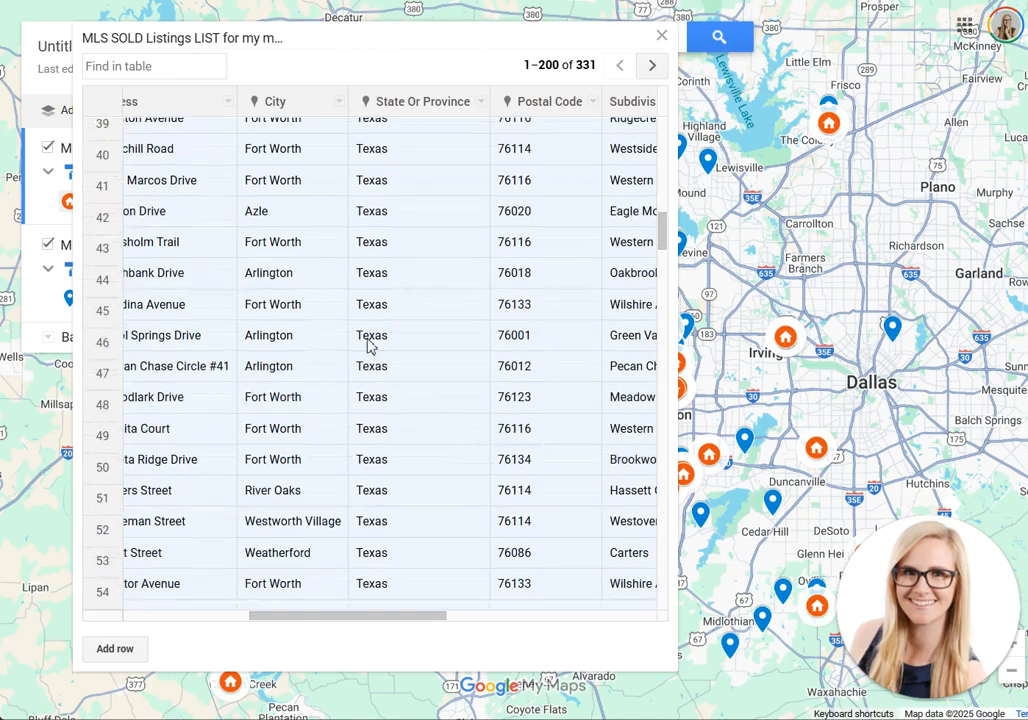
- Inspect the row options and postal code editing for row 46, and close the data table and its placemark details
{"action": "right_click", "coordinate": [327, 347]}
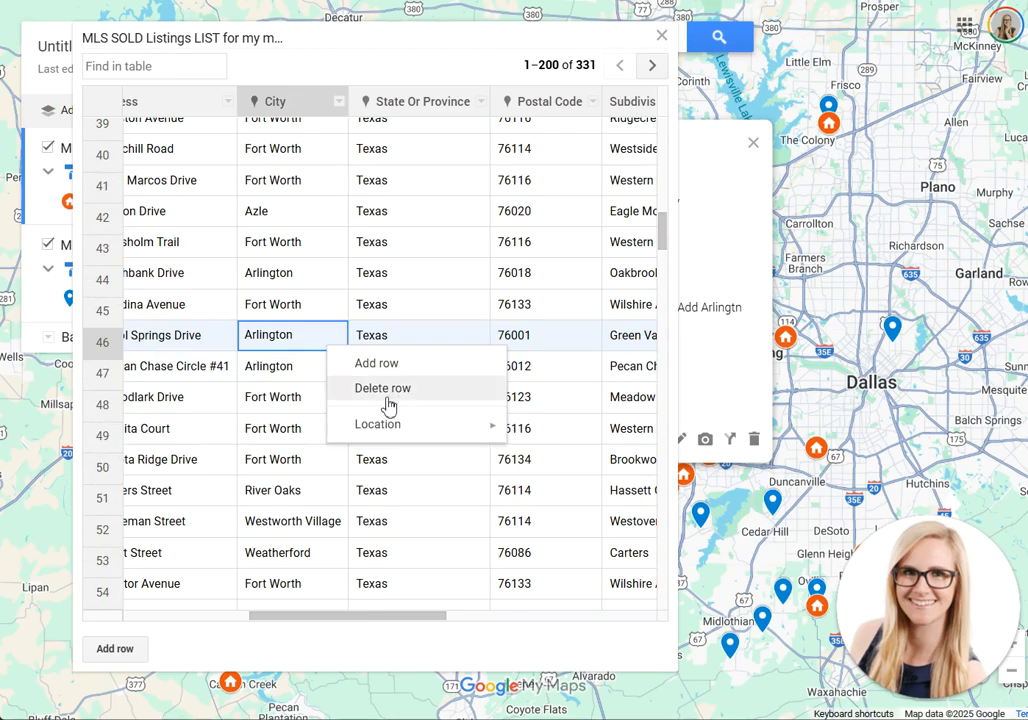
{"action": "left_click", "coordinate": [540, 338]}
{"action": "left_click", "coordinate": [544, 340]}
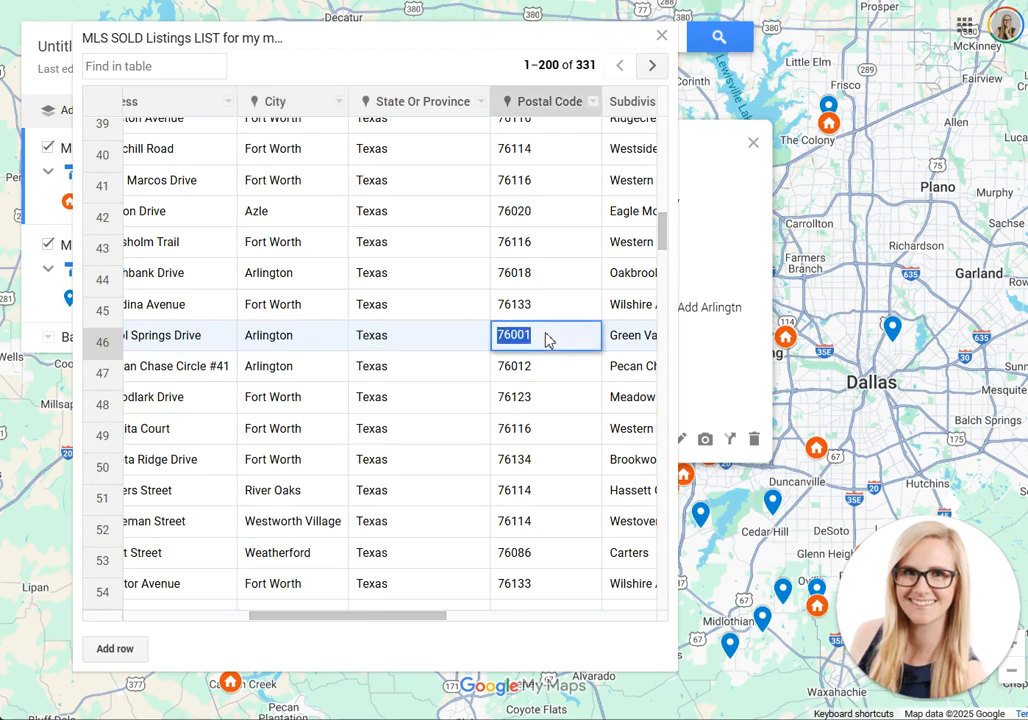
{"action": "left_click", "coordinate": [545, 340]}
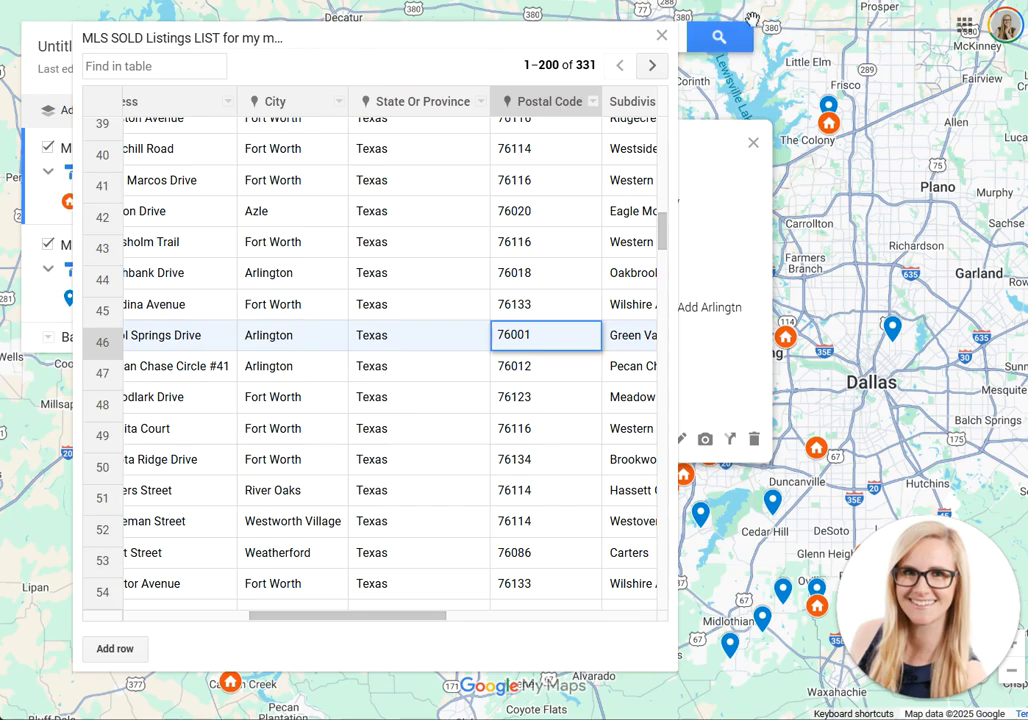
{"action": "left_click", "coordinate": [661, 35]}
{"action": "left_click", "coordinate": [752, 142]}
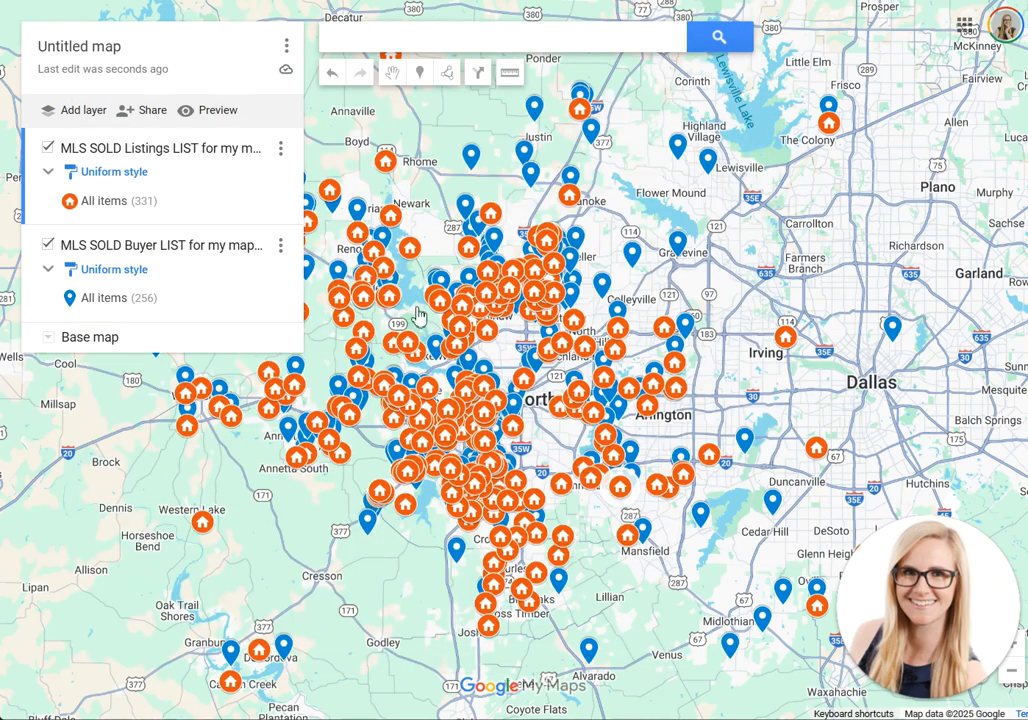
- Title the map with the agent's full name followed by "sold Map" and save the title
{"action": "left_click", "coordinate": [101, 48]}
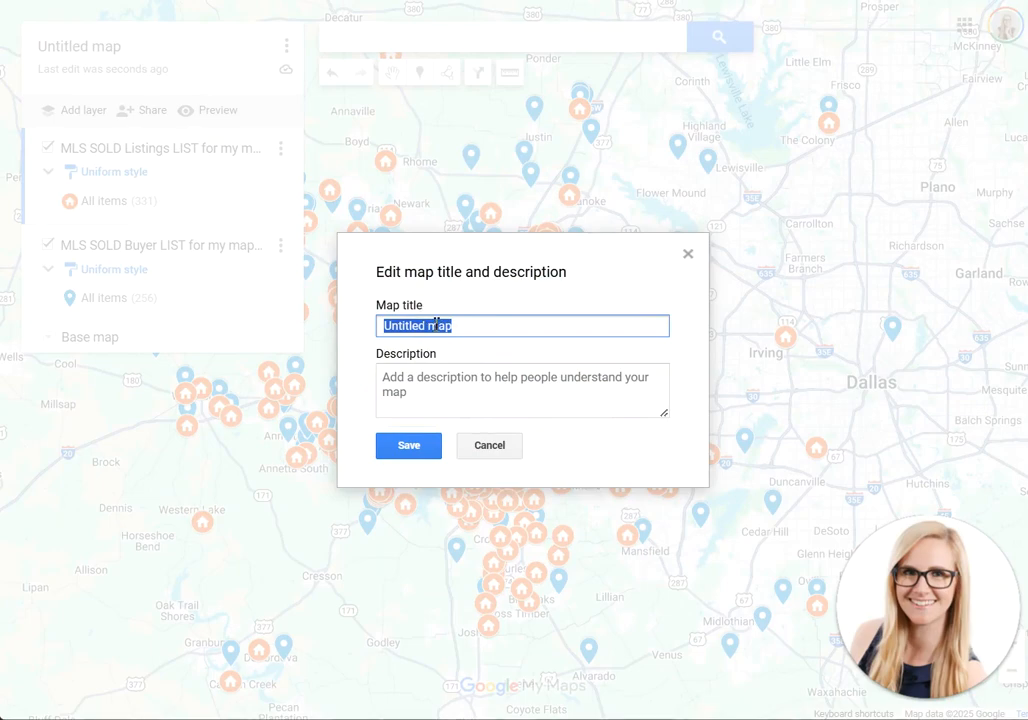
{"action": "type", "text": "S"}
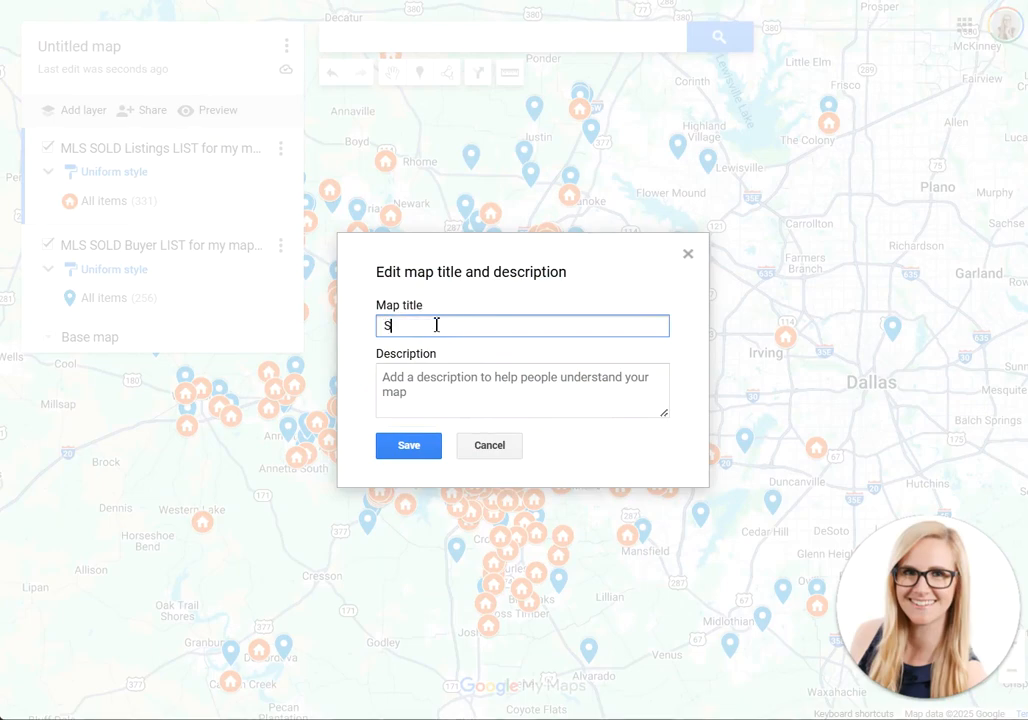
{"action": "key", "text": "BackSpace"}
{"action": "type", "text": "M"}
{"action": "key", "text": "BackSpace"}
{"action": "type", "text": "S"}
{"action": "left_click", "coordinate": [425, 373]}
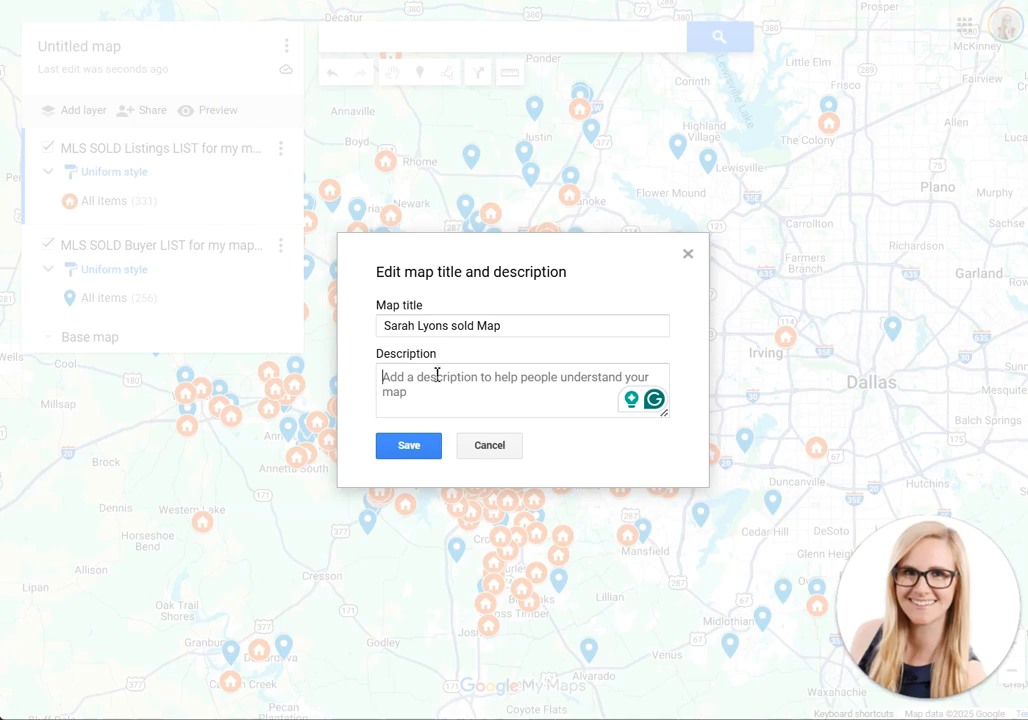
{"action": "left_click", "coordinate": [408, 445]}
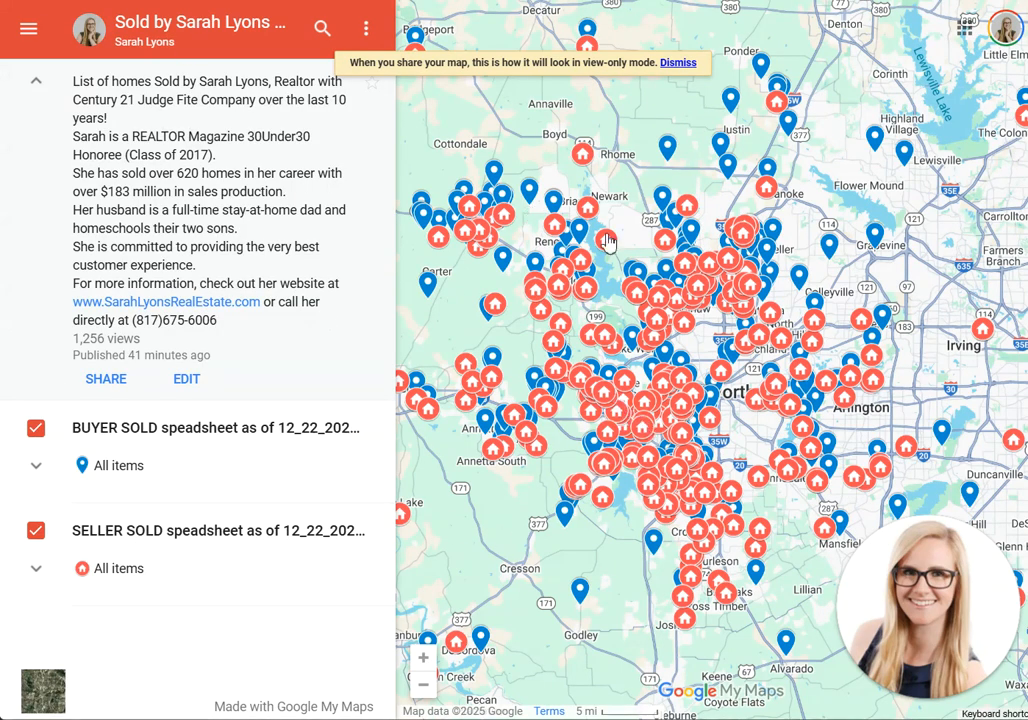
- Open the sharing options of the published sold map and choose to embed it on a website
{"action": "left_click_drag", "start_coordinate": [415, 321], "coordinate": [406, 255]}
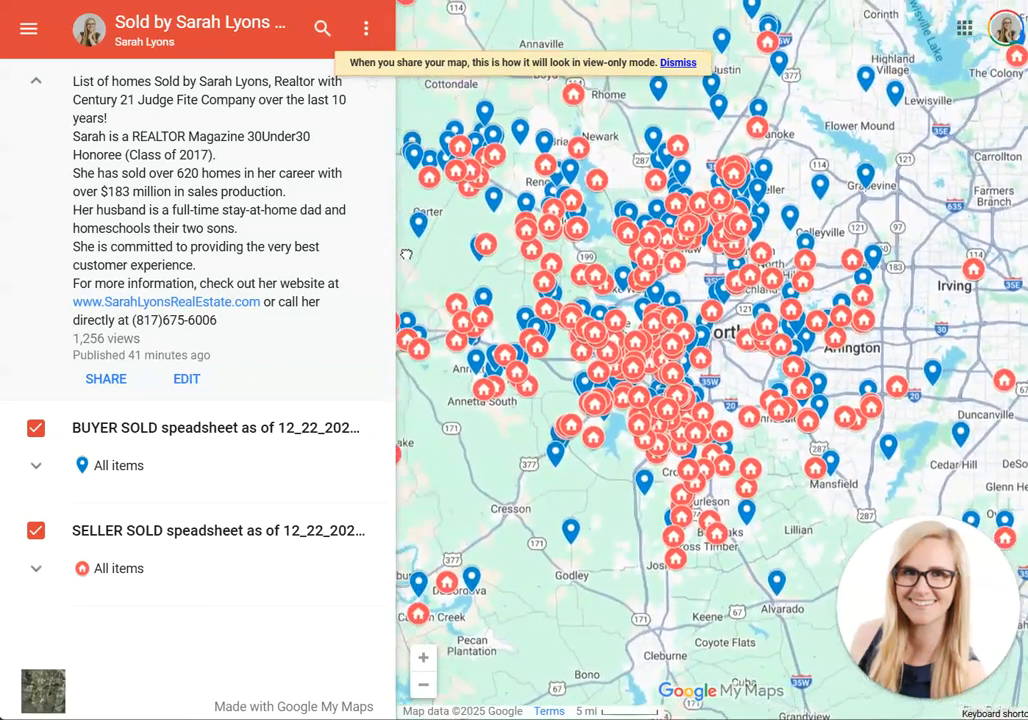
{"action": "left_click", "coordinate": [106, 380]}
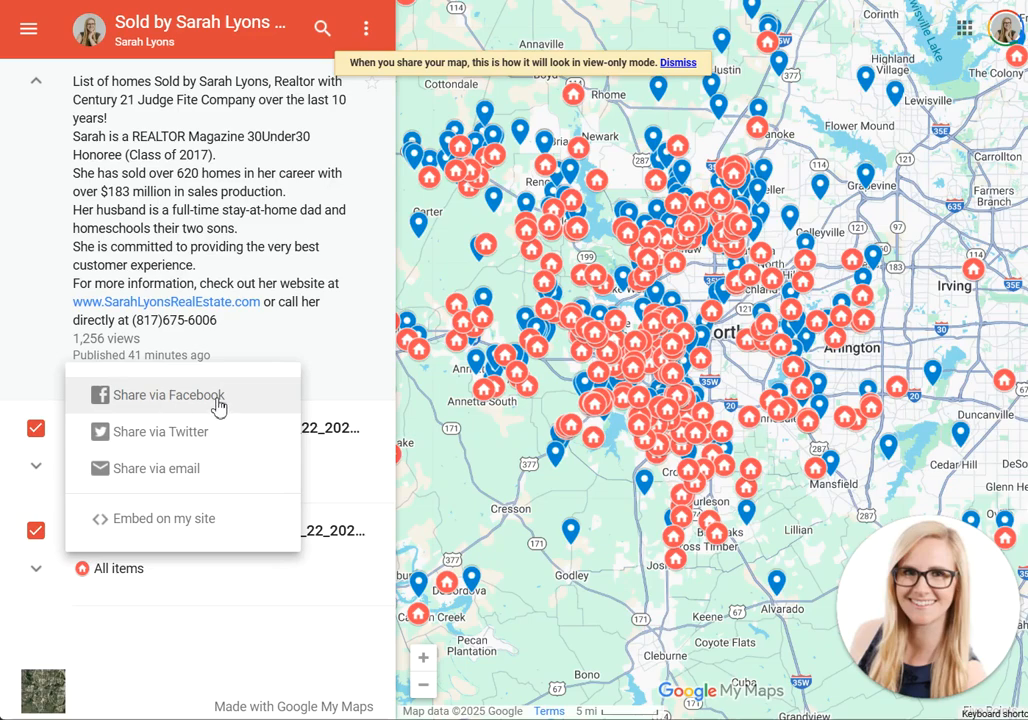
{"action": "left_click", "coordinate": [139, 520]}
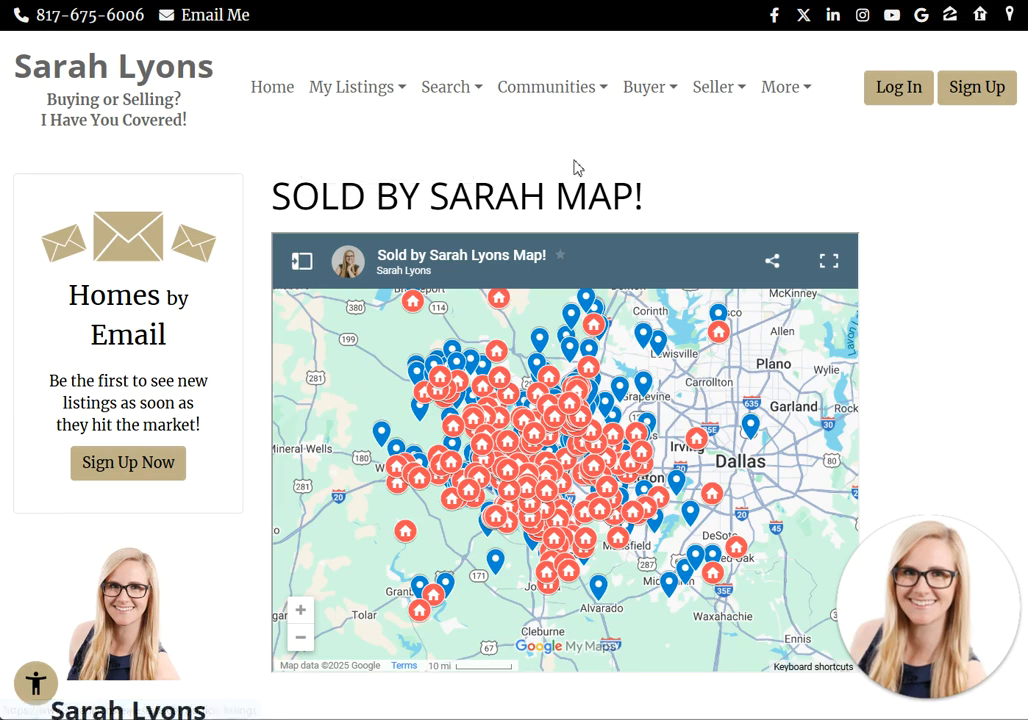
- On the agent's website, read the property details of a White Settlement buyer placemark in the embedded map, and return to the map
{"action": "mouse_move", "coordinate": [730, 92]}
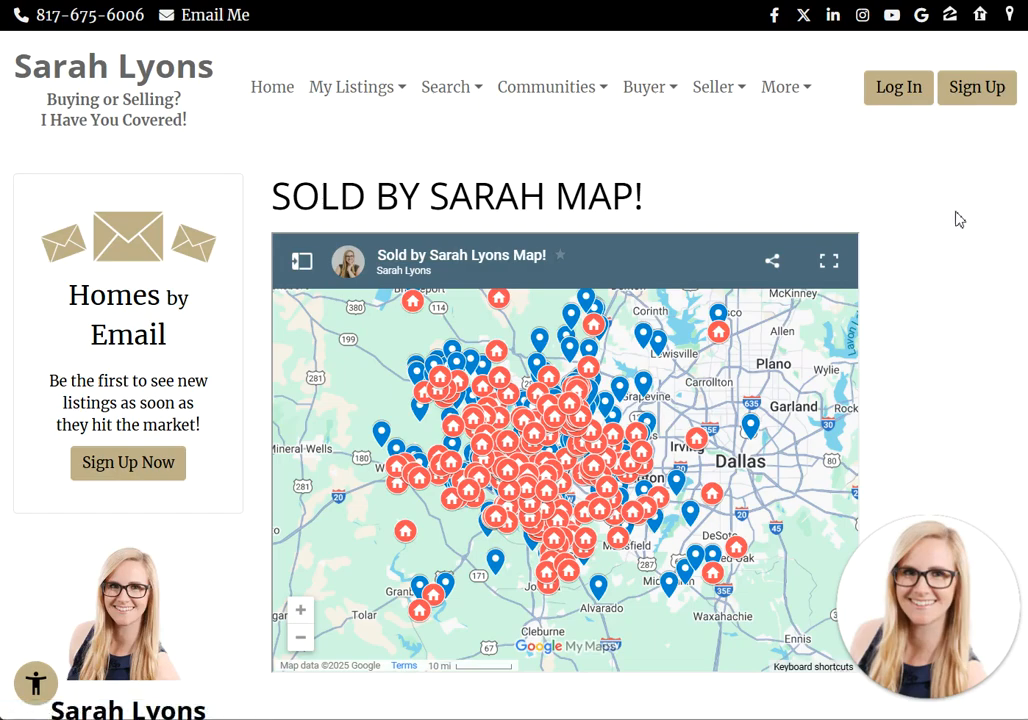
{"action": "scroll", "coordinate": [958, 250], "scroll_direction": "down", "scroll_amount": 1}
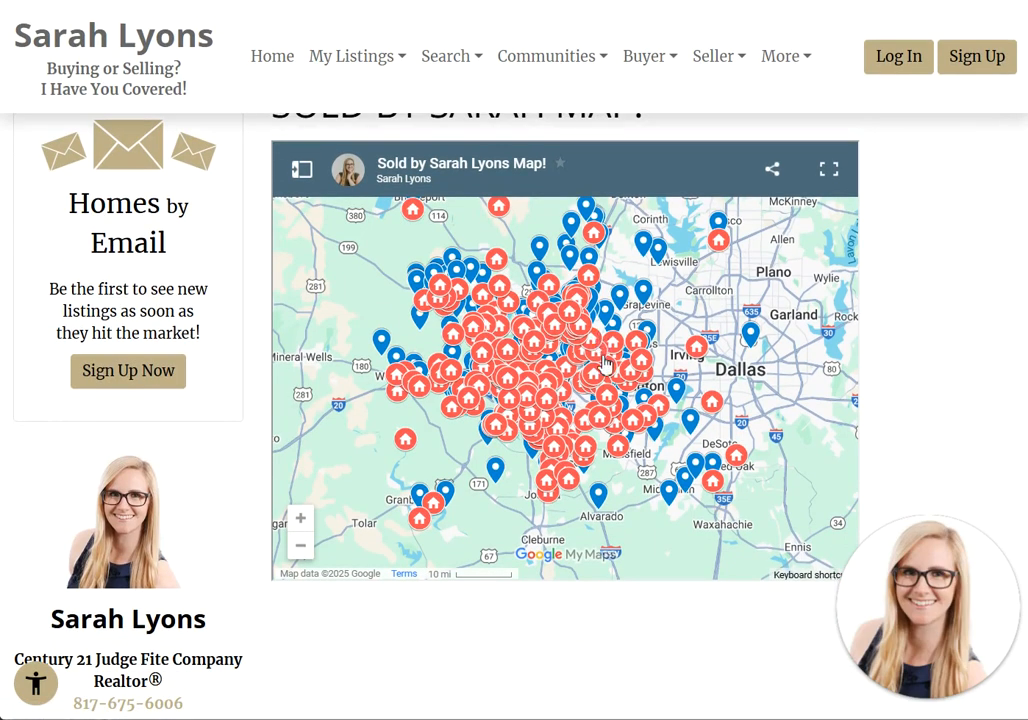
{"action": "scroll", "coordinate": [484, 370], "scroll_direction": "up", "scroll_amount": 1}
{"action": "left_click", "coordinate": [472, 360]}
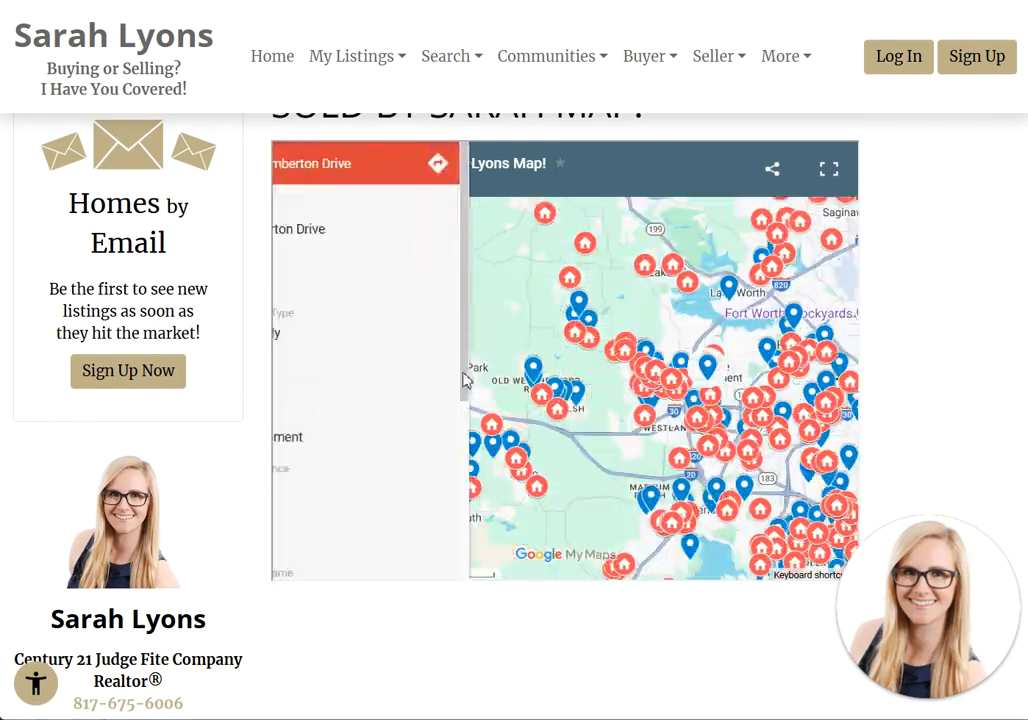
{"action": "scroll", "coordinate": [410, 328], "scroll_direction": "down", "scroll_amount": 3}
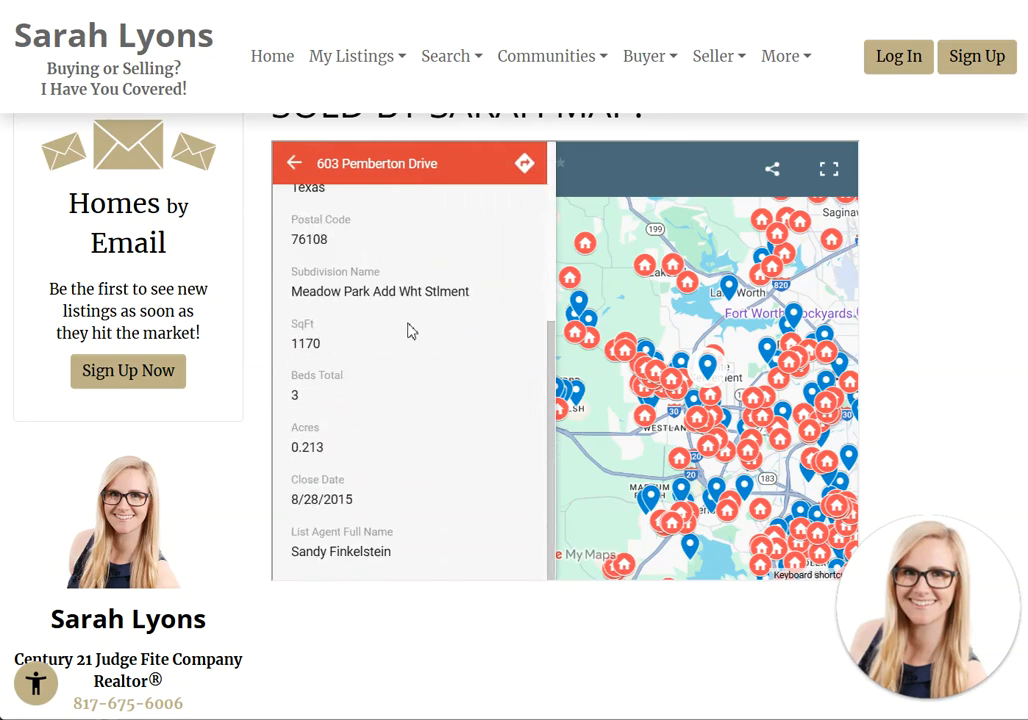
{"action": "scroll", "coordinate": [410, 330], "scroll_direction": "up", "scroll_amount": 3}
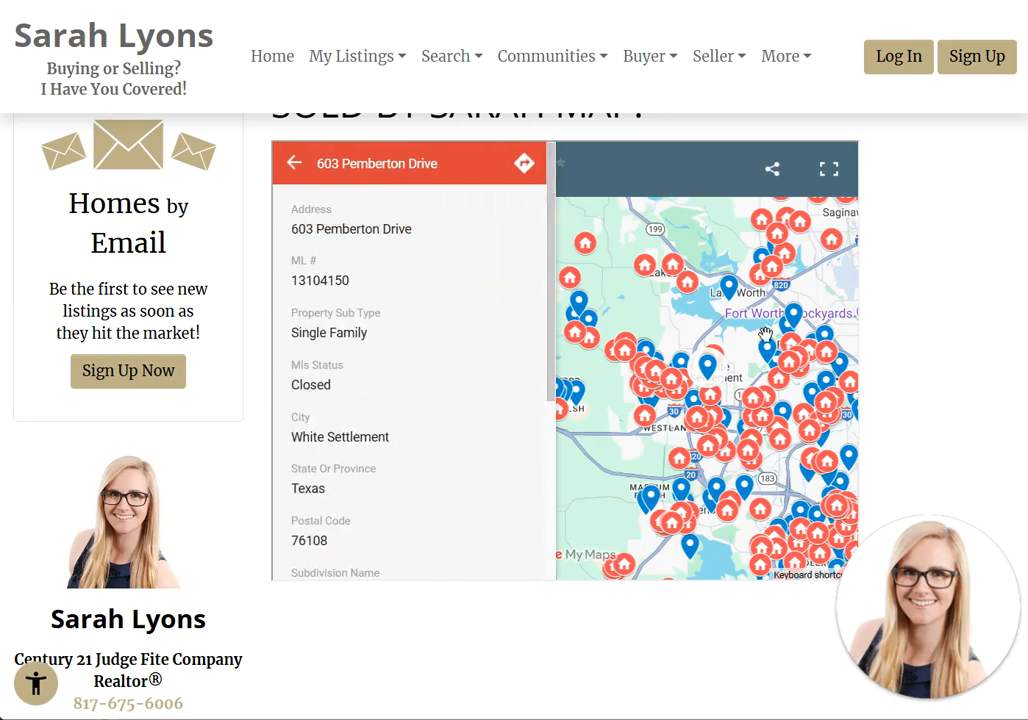
{"action": "left_click_drag", "start_coordinate": [766, 336], "coordinate": [650, 236]}
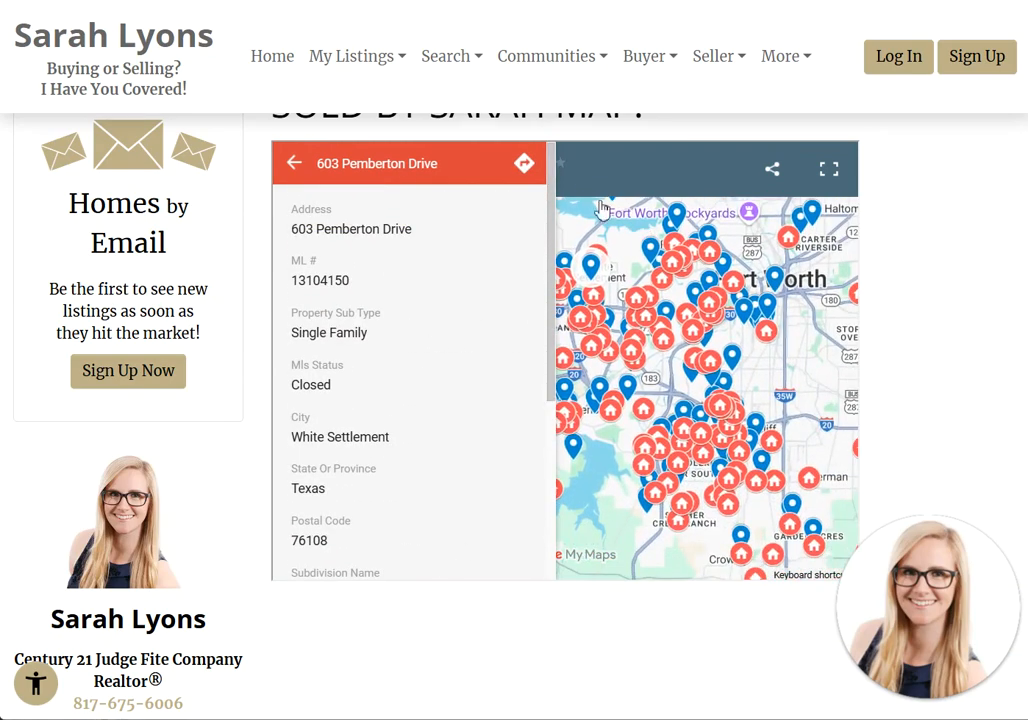
{"action": "left_click", "coordinate": [294, 163]}
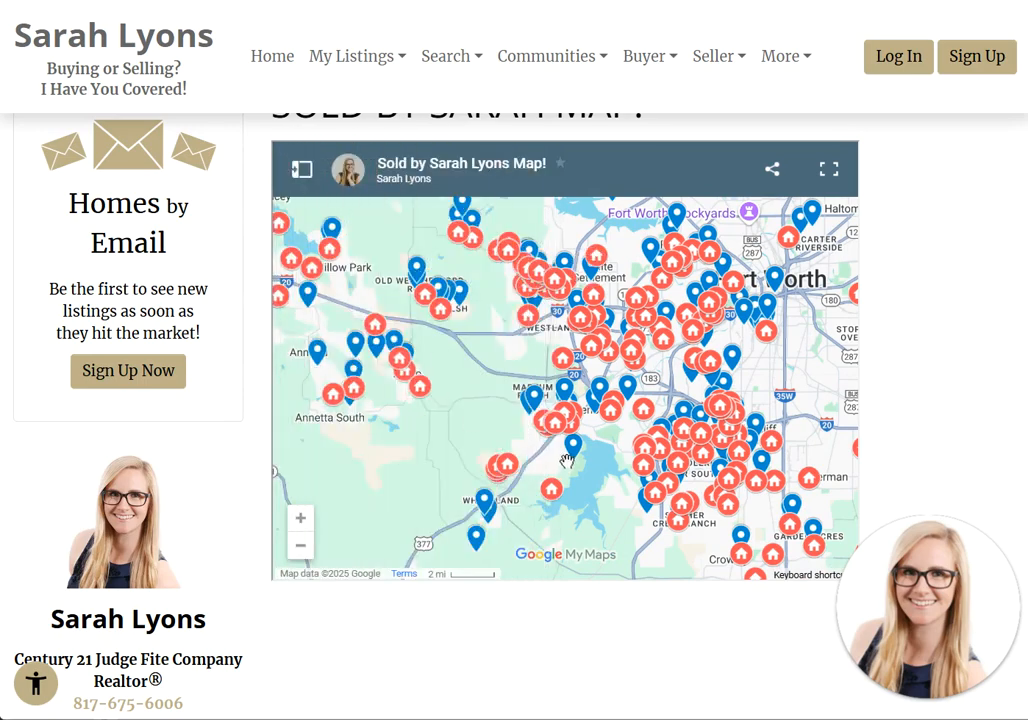
- Read the property details of the buyer placemark beside the lake south of Benbrook, and close them
{"action": "left_click", "coordinate": [573, 456]}
{"action": "scroll", "coordinate": [514, 408], "scroll_direction": "down", "scroll_amount": 3}
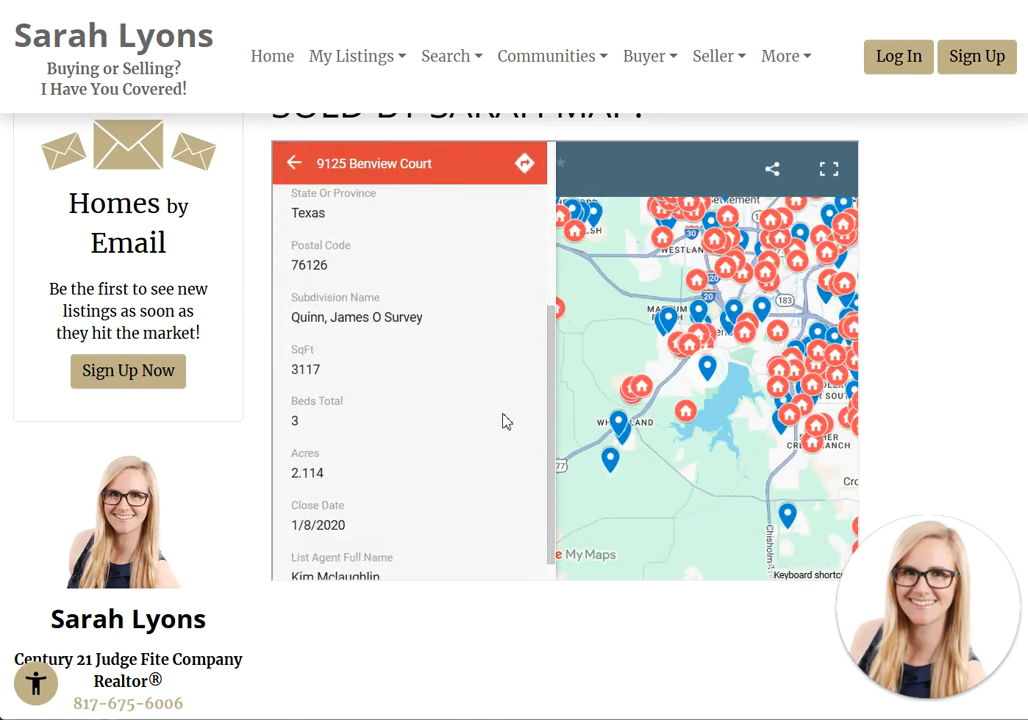
{"action": "scroll", "coordinate": [505, 421], "scroll_direction": "up", "scroll_amount": 3}
{"action": "left_click", "coordinate": [294, 163]}
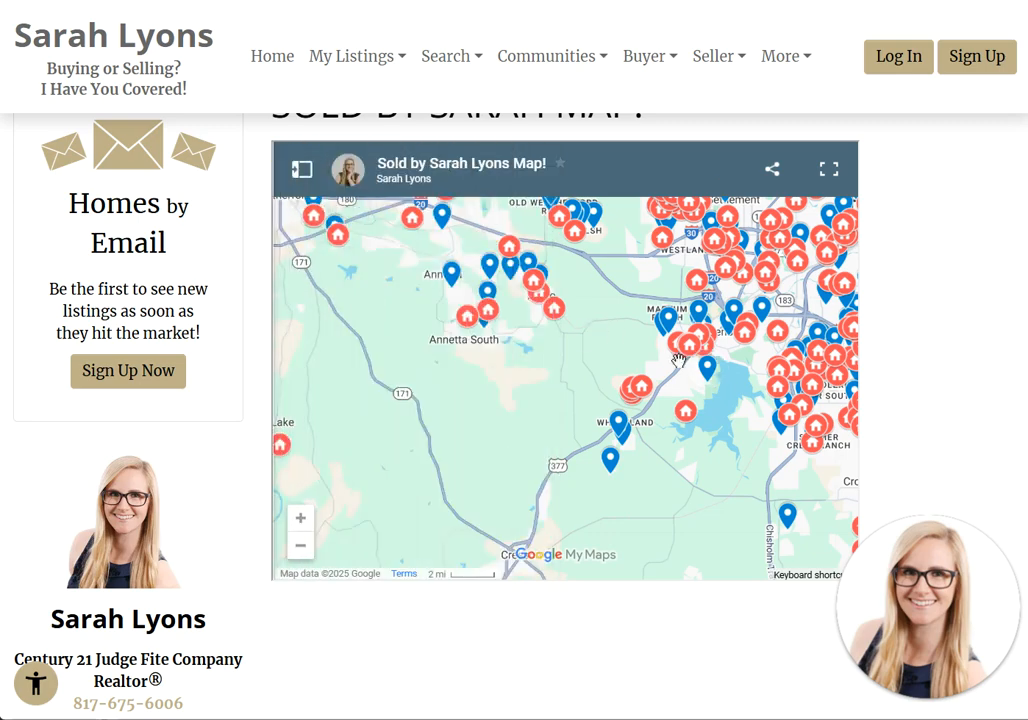
- Examine the individual sold placemarks around Benbrook at street level on the embedded map
{"action": "scroll", "coordinate": [716, 376], "scroll_direction": "up", "scroll_amount": 2}
{"action": "scroll", "coordinate": [716, 376], "scroll_direction": "up", "scroll_amount": 4}
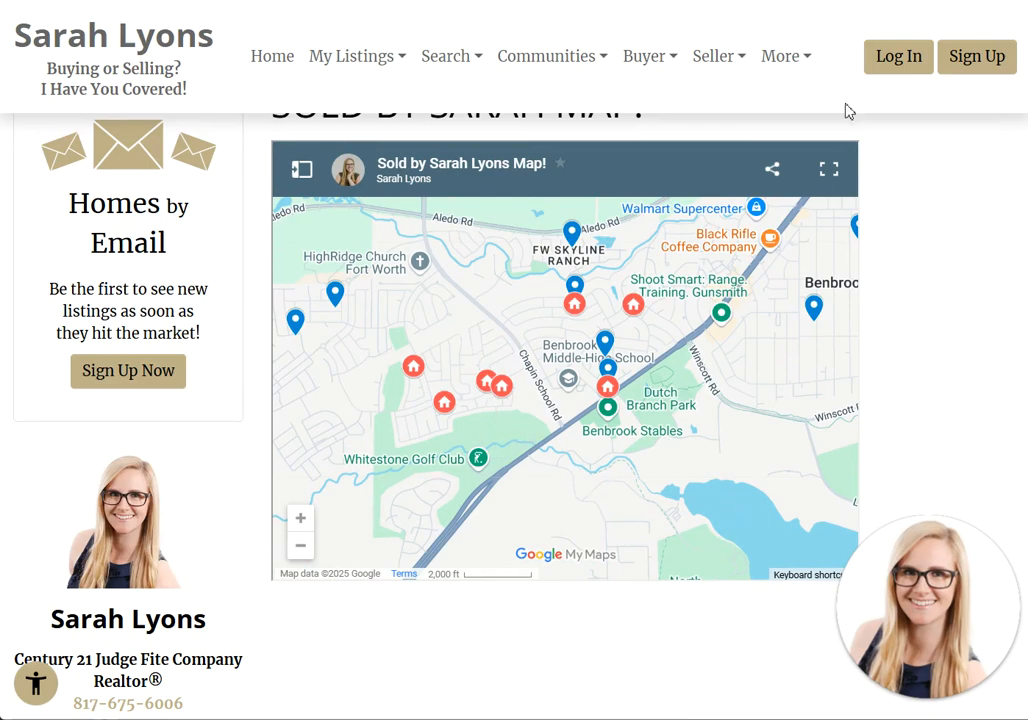
{"action": "left_click", "coordinate": [733, 60]}
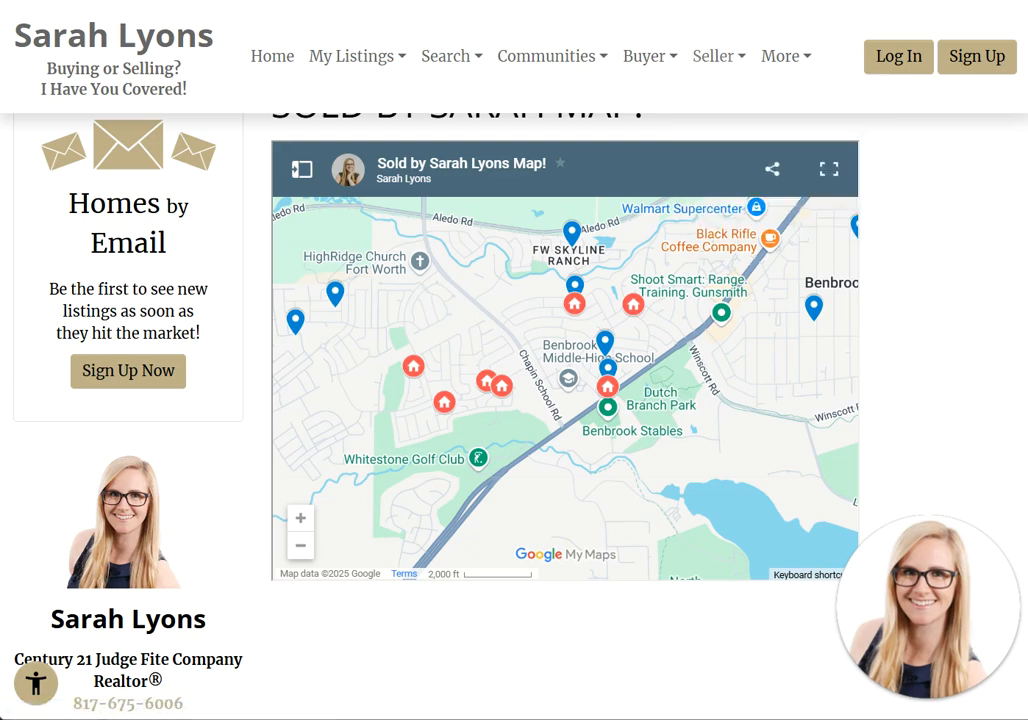